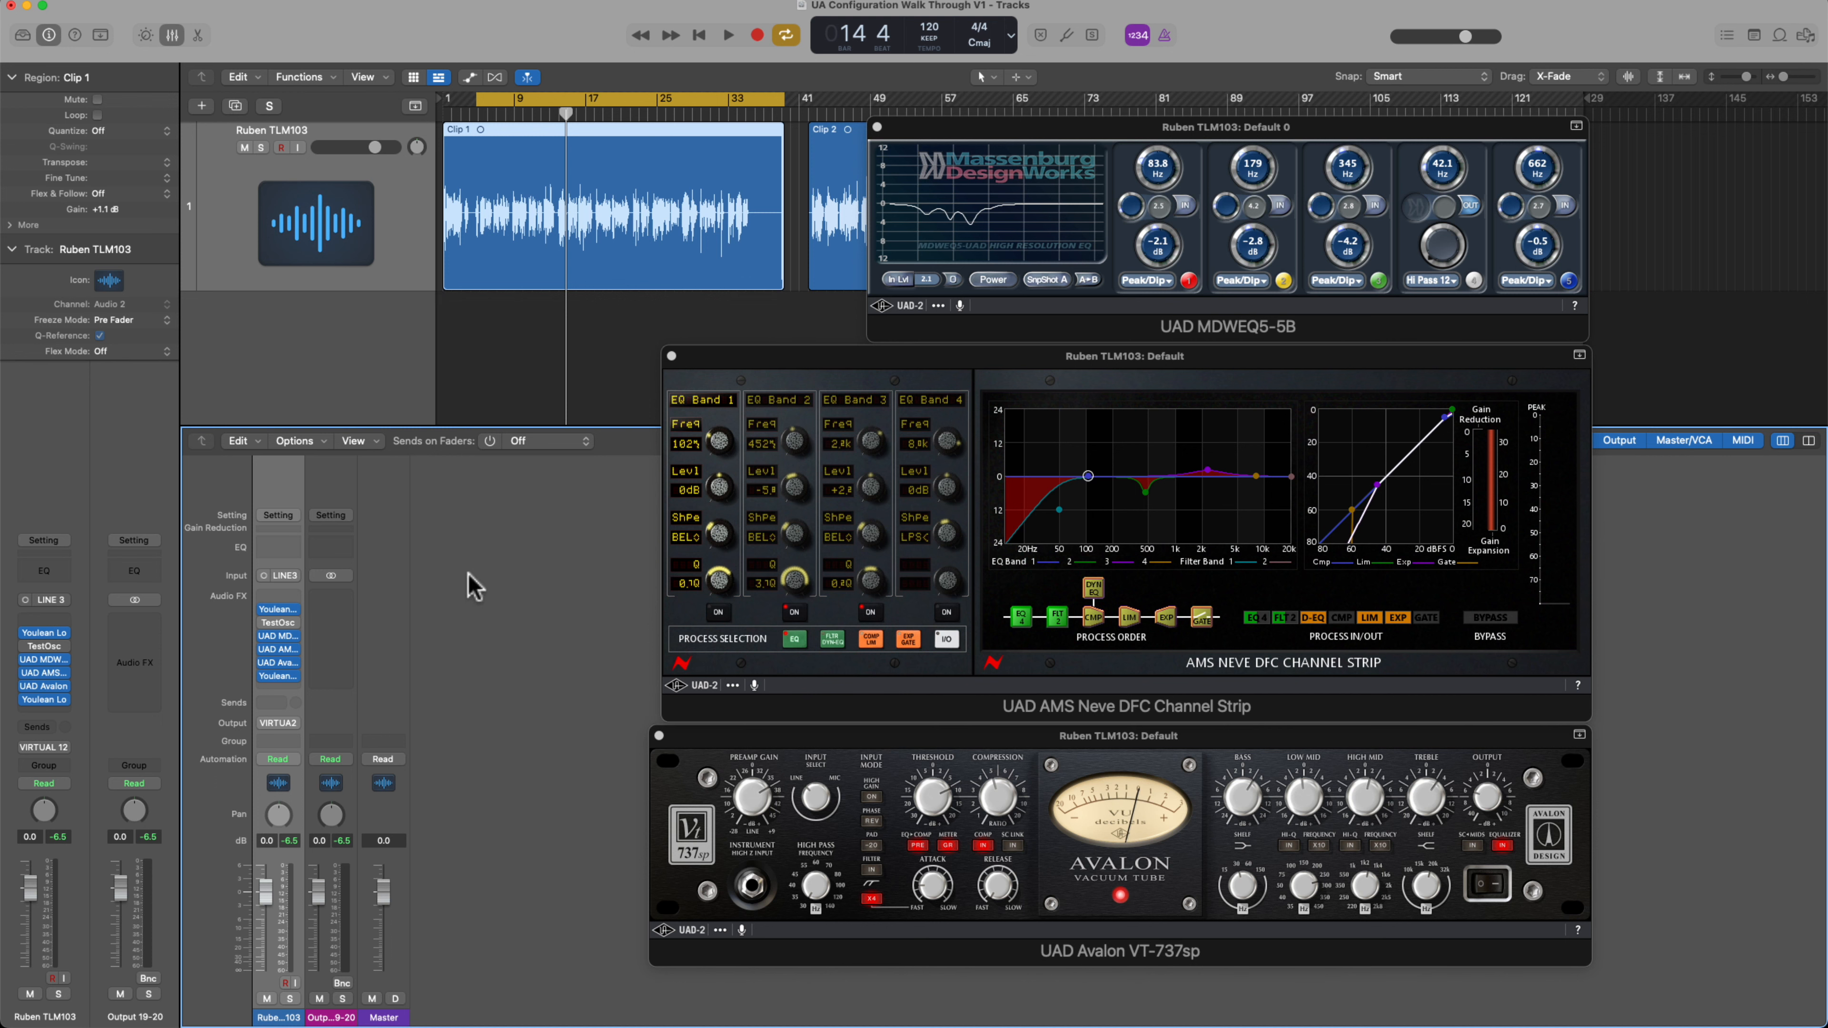
Bypass the Avalon VT-737sp, AMS Neve DFC Channel Strip and MDWEQ5-5B plug-ins, and audition the unprocessed voice clip
click(776, 746)
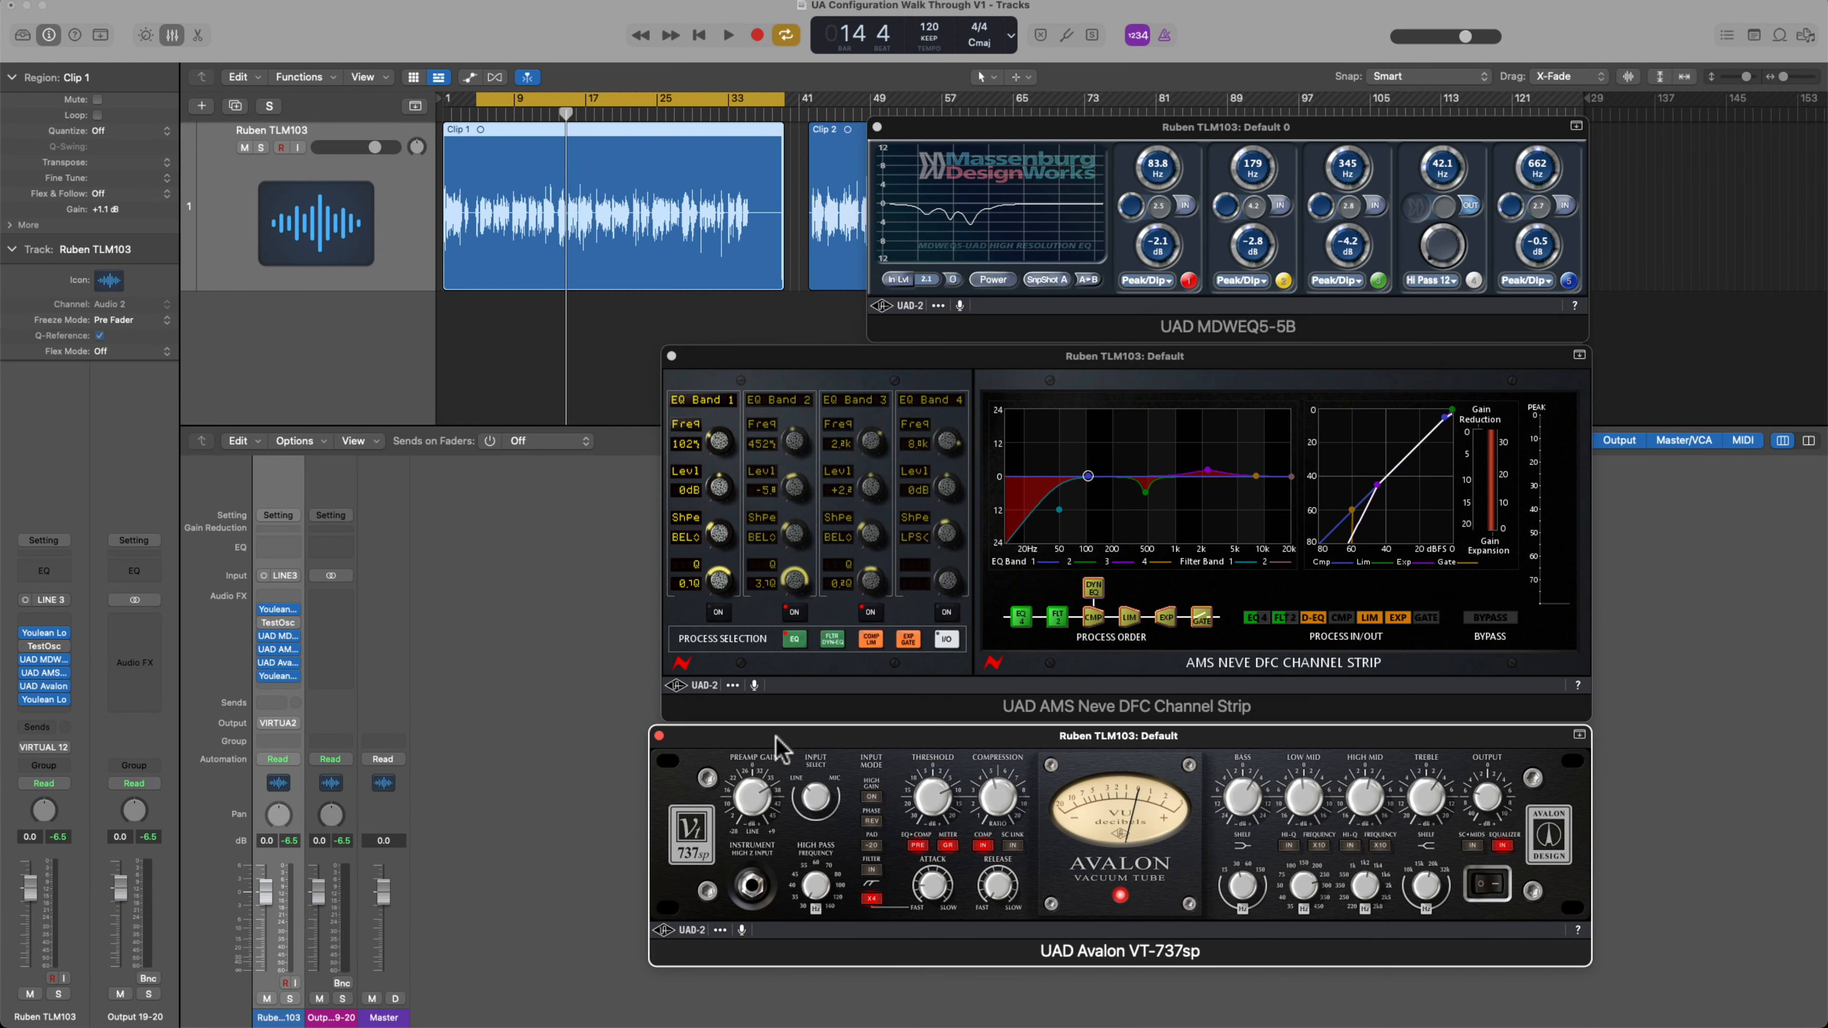
click(826, 738)
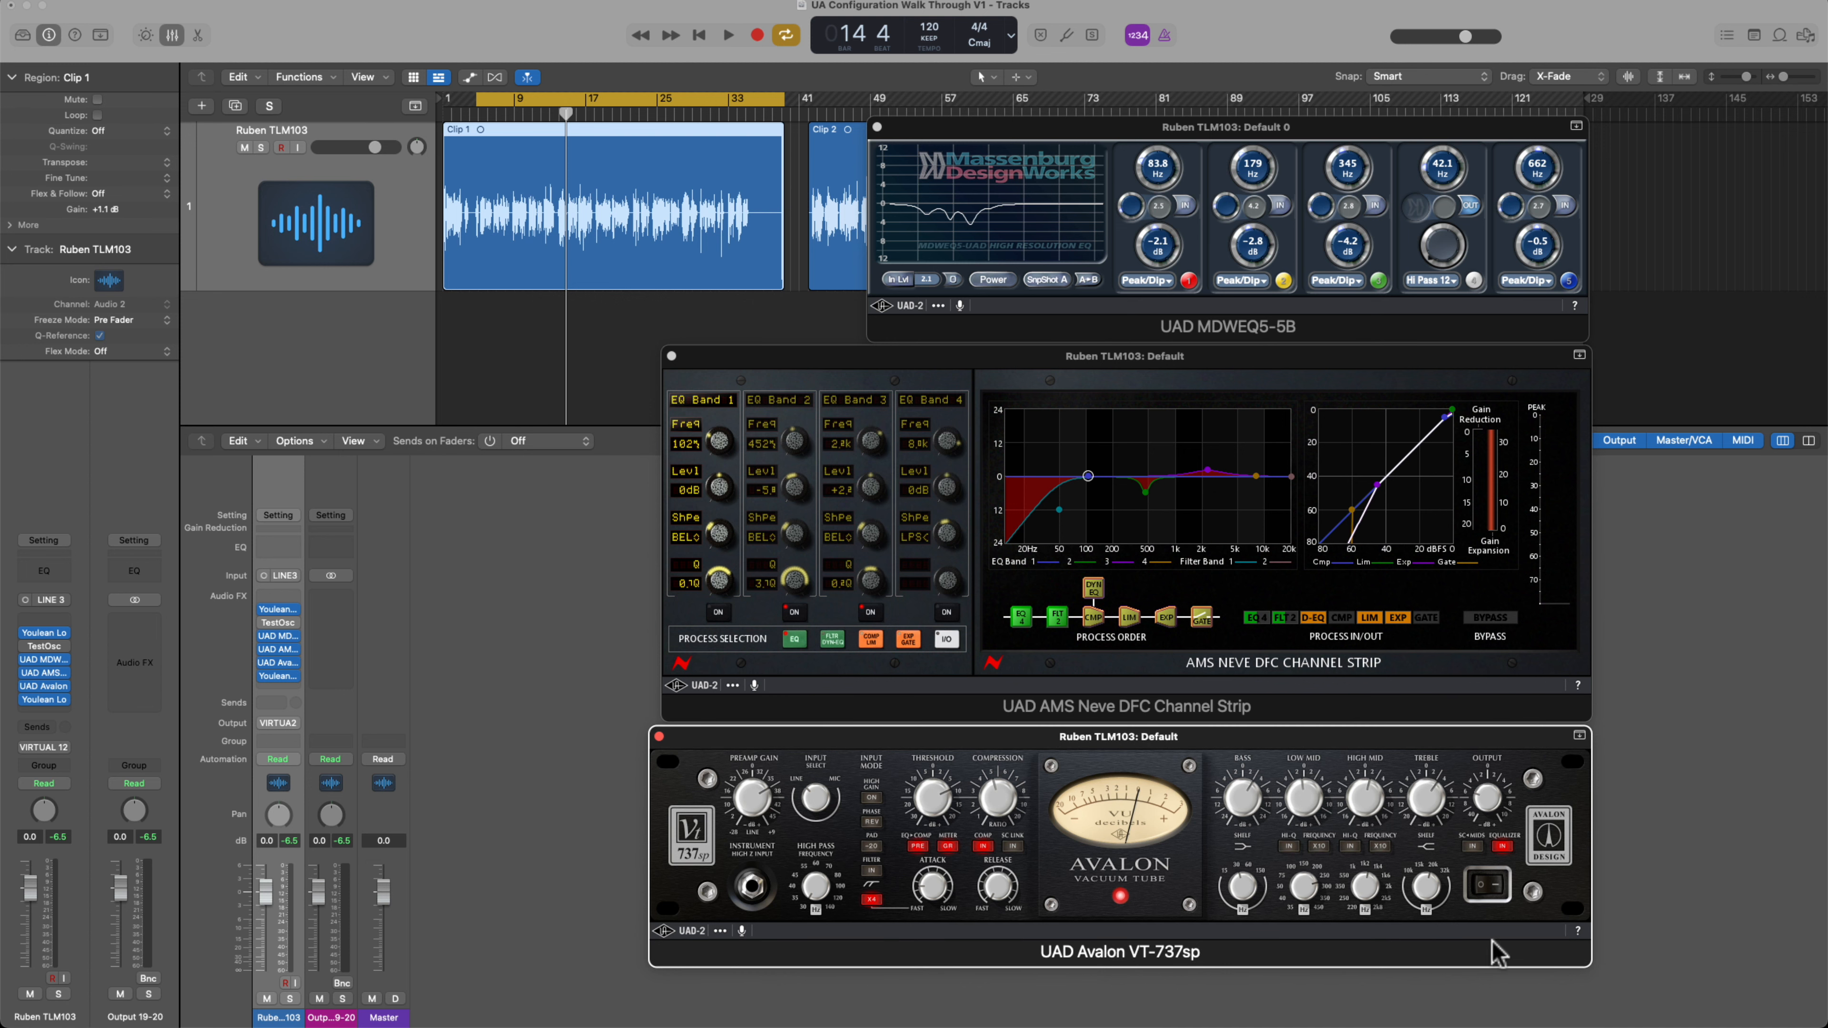
click(1486, 891)
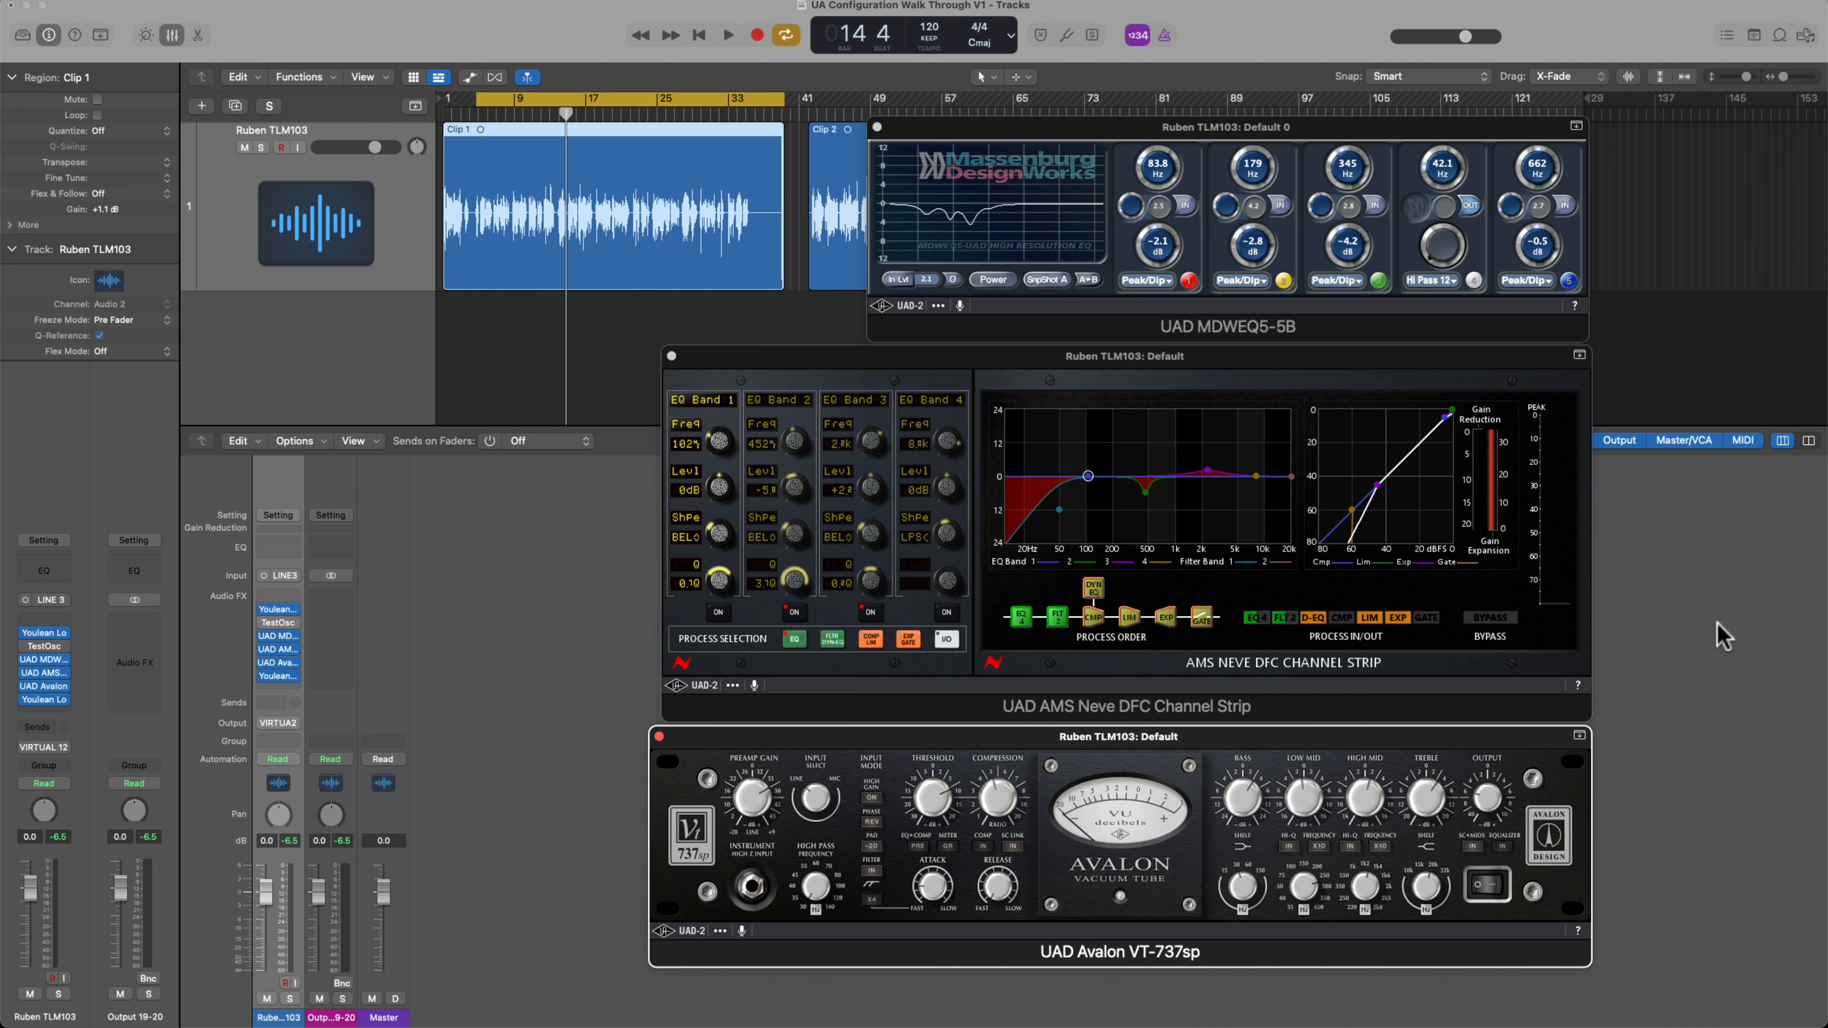
click(1487, 619)
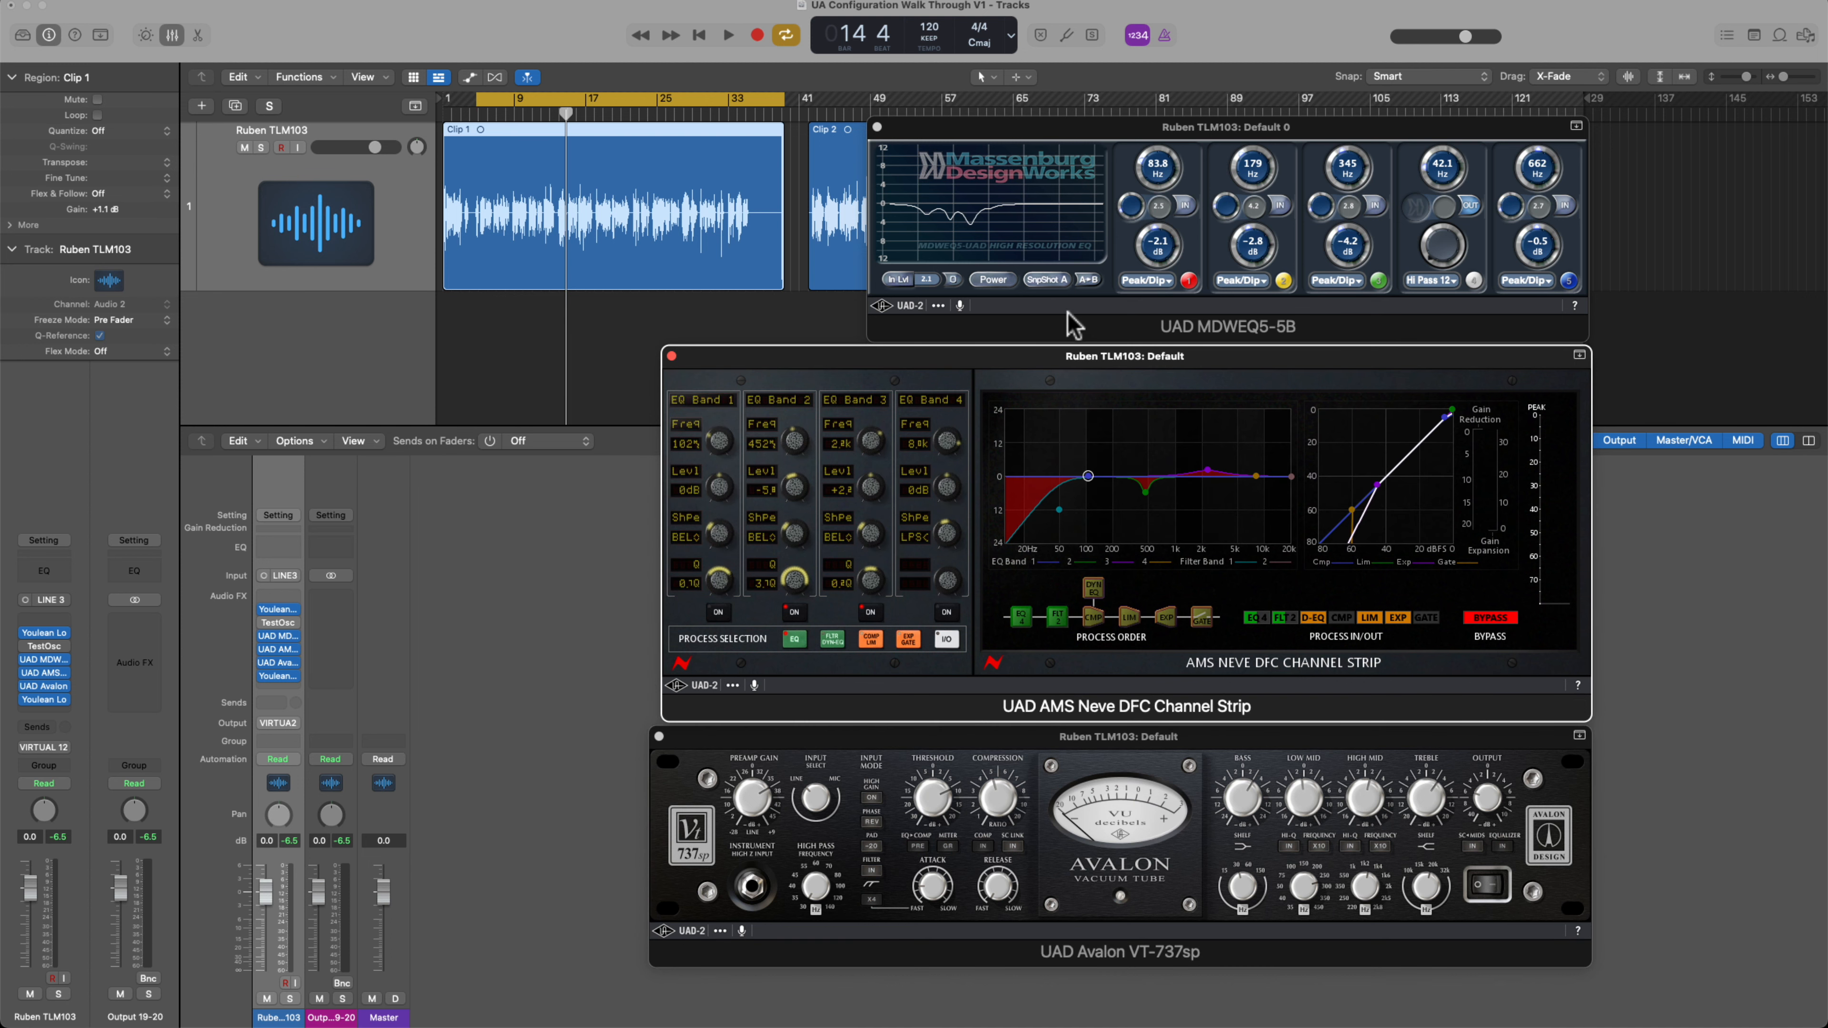
click(988, 282)
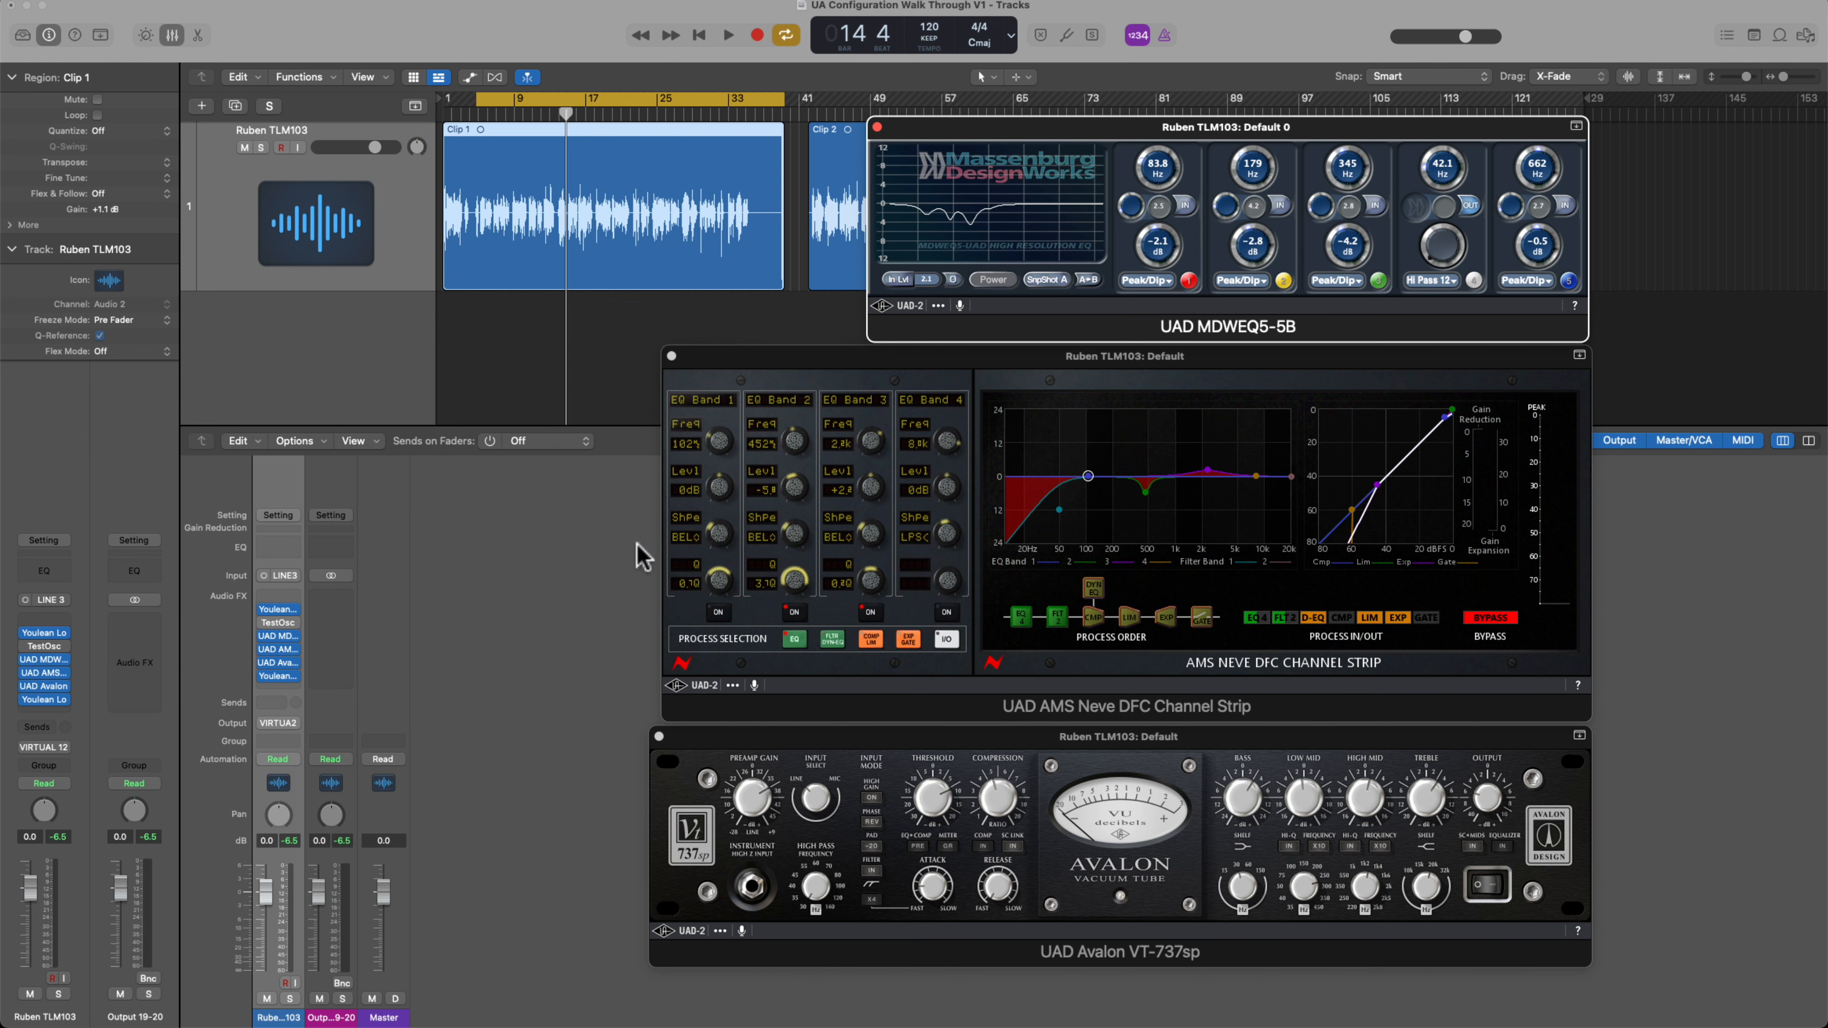
click(559, 476)
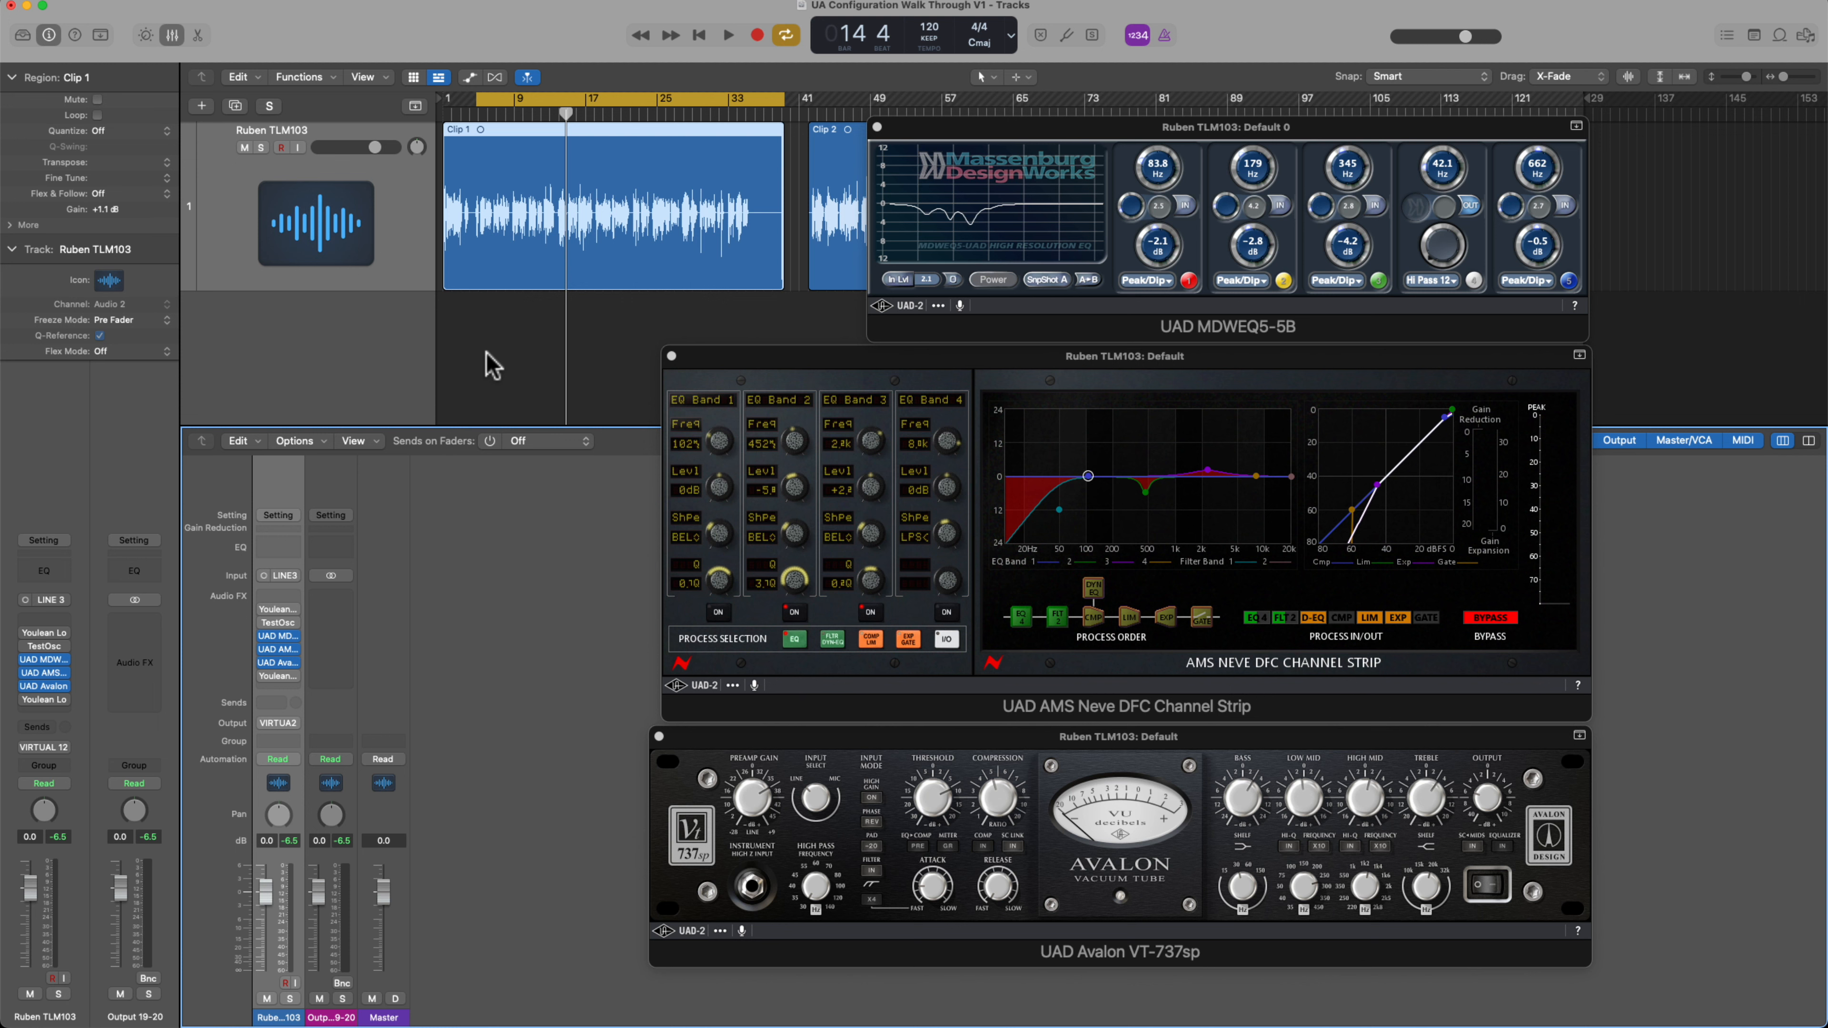
key(space)
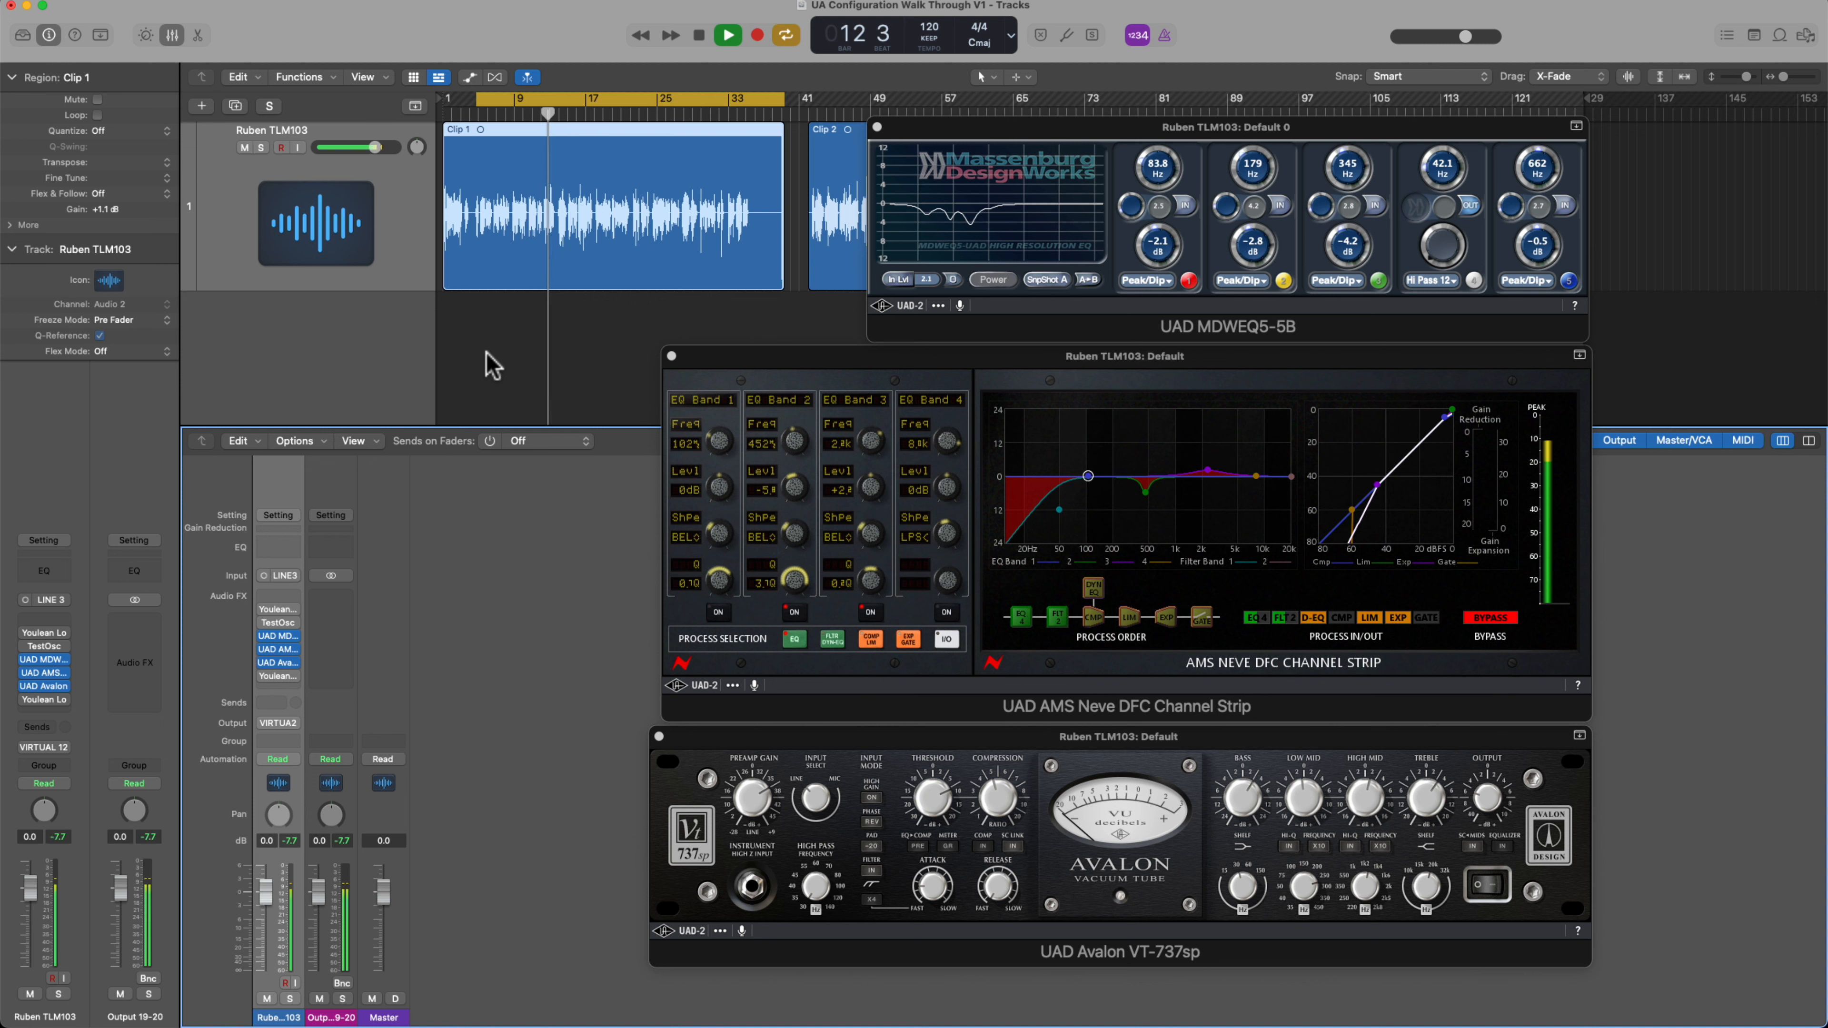
key(space)
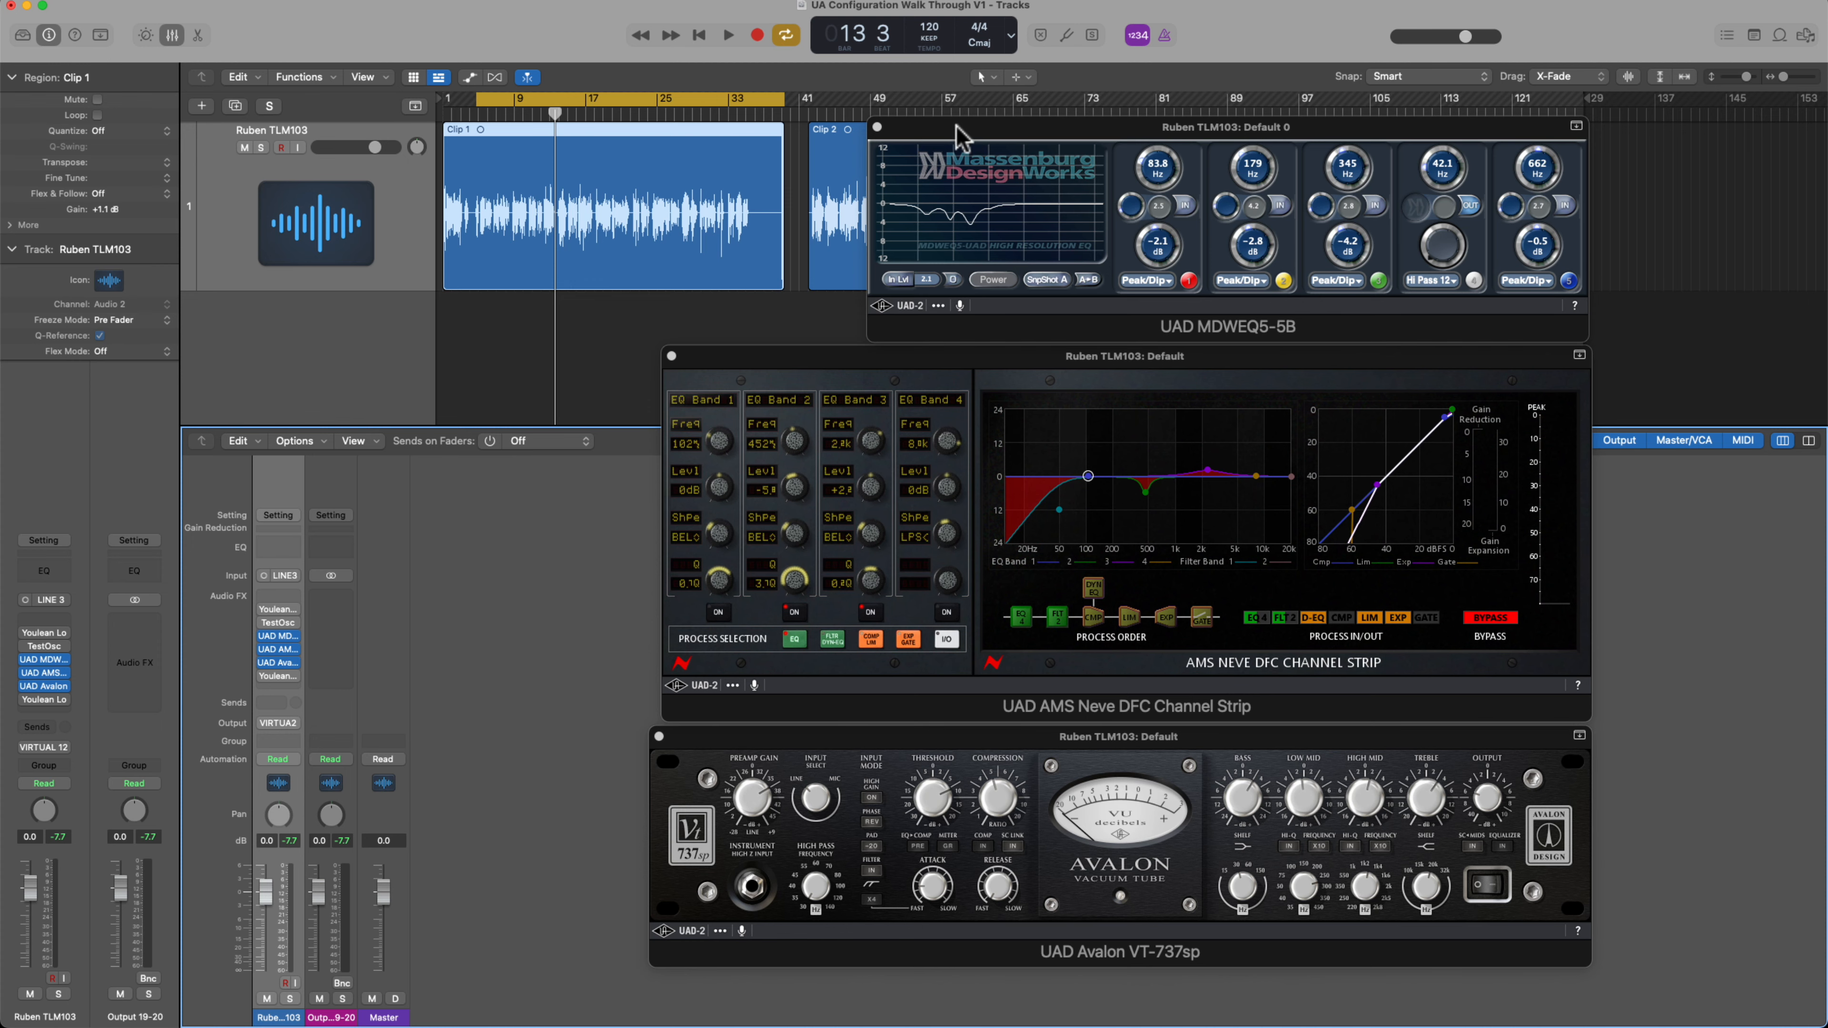
Compare the voice clip with the MDWEQ5-5B equalizer off and on during playback, leaving the equalizer powered on
click(957, 133)
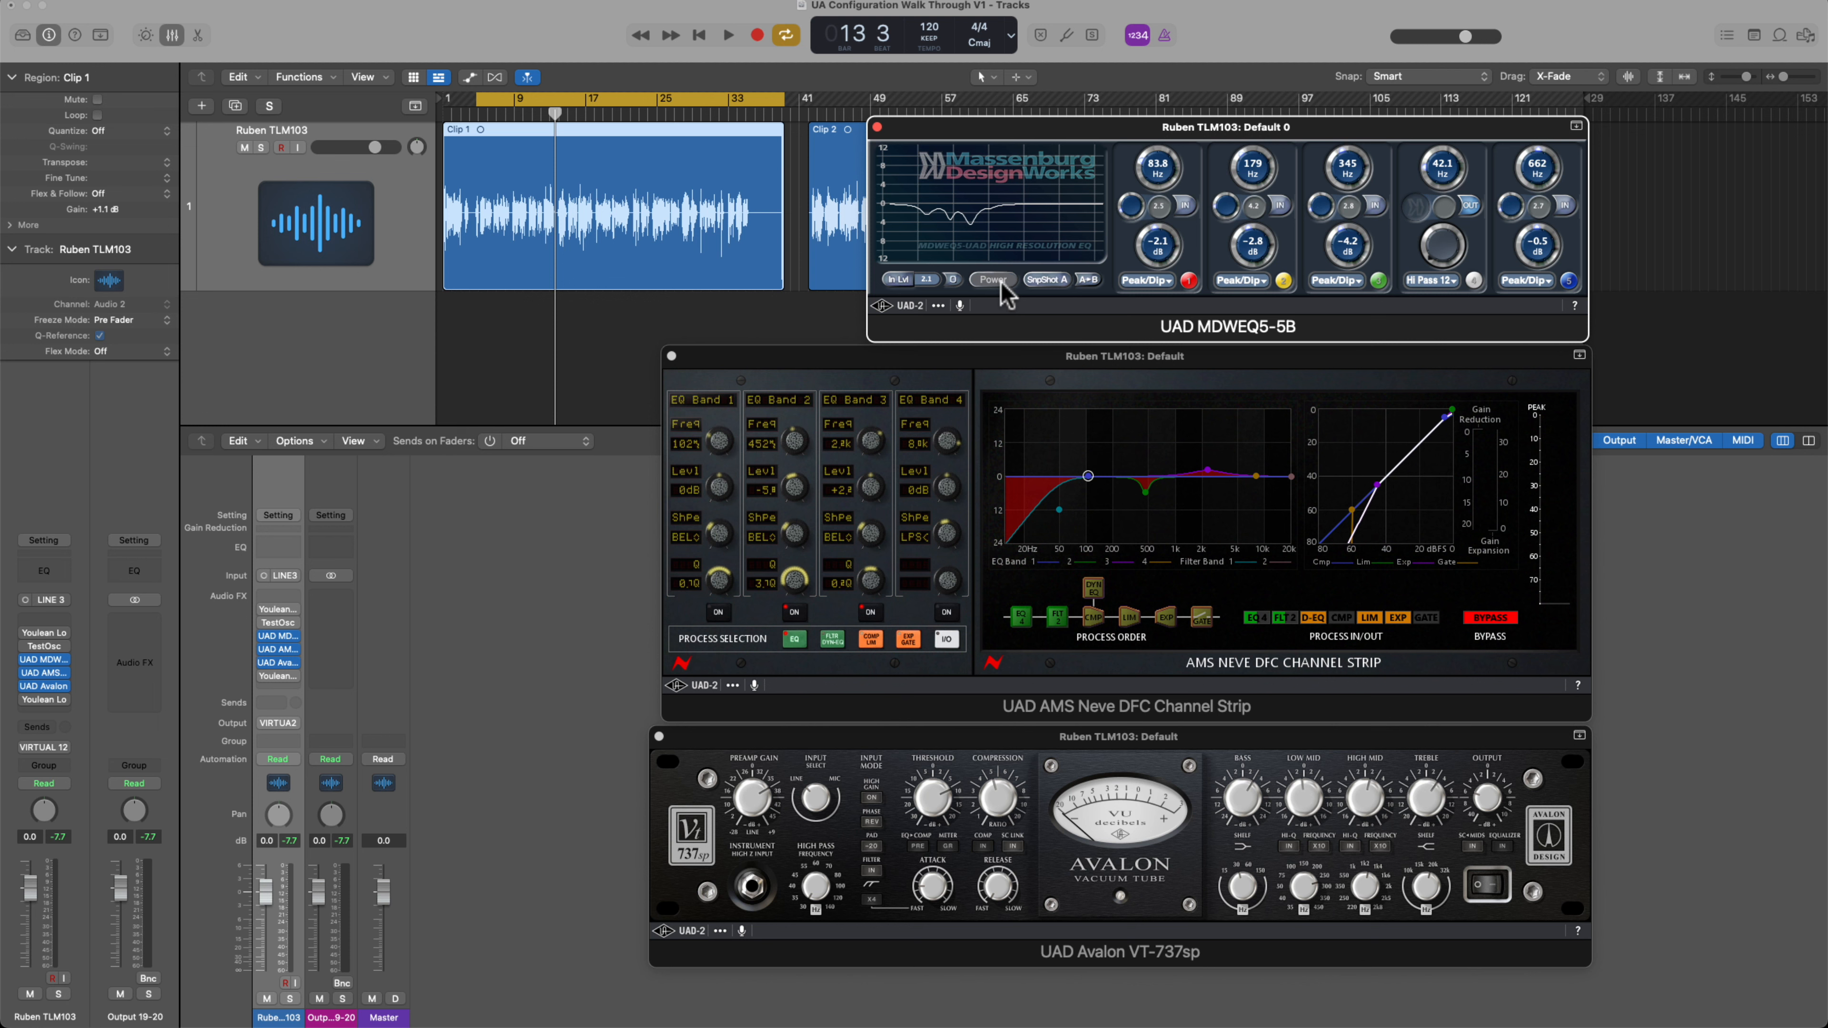
key(space)
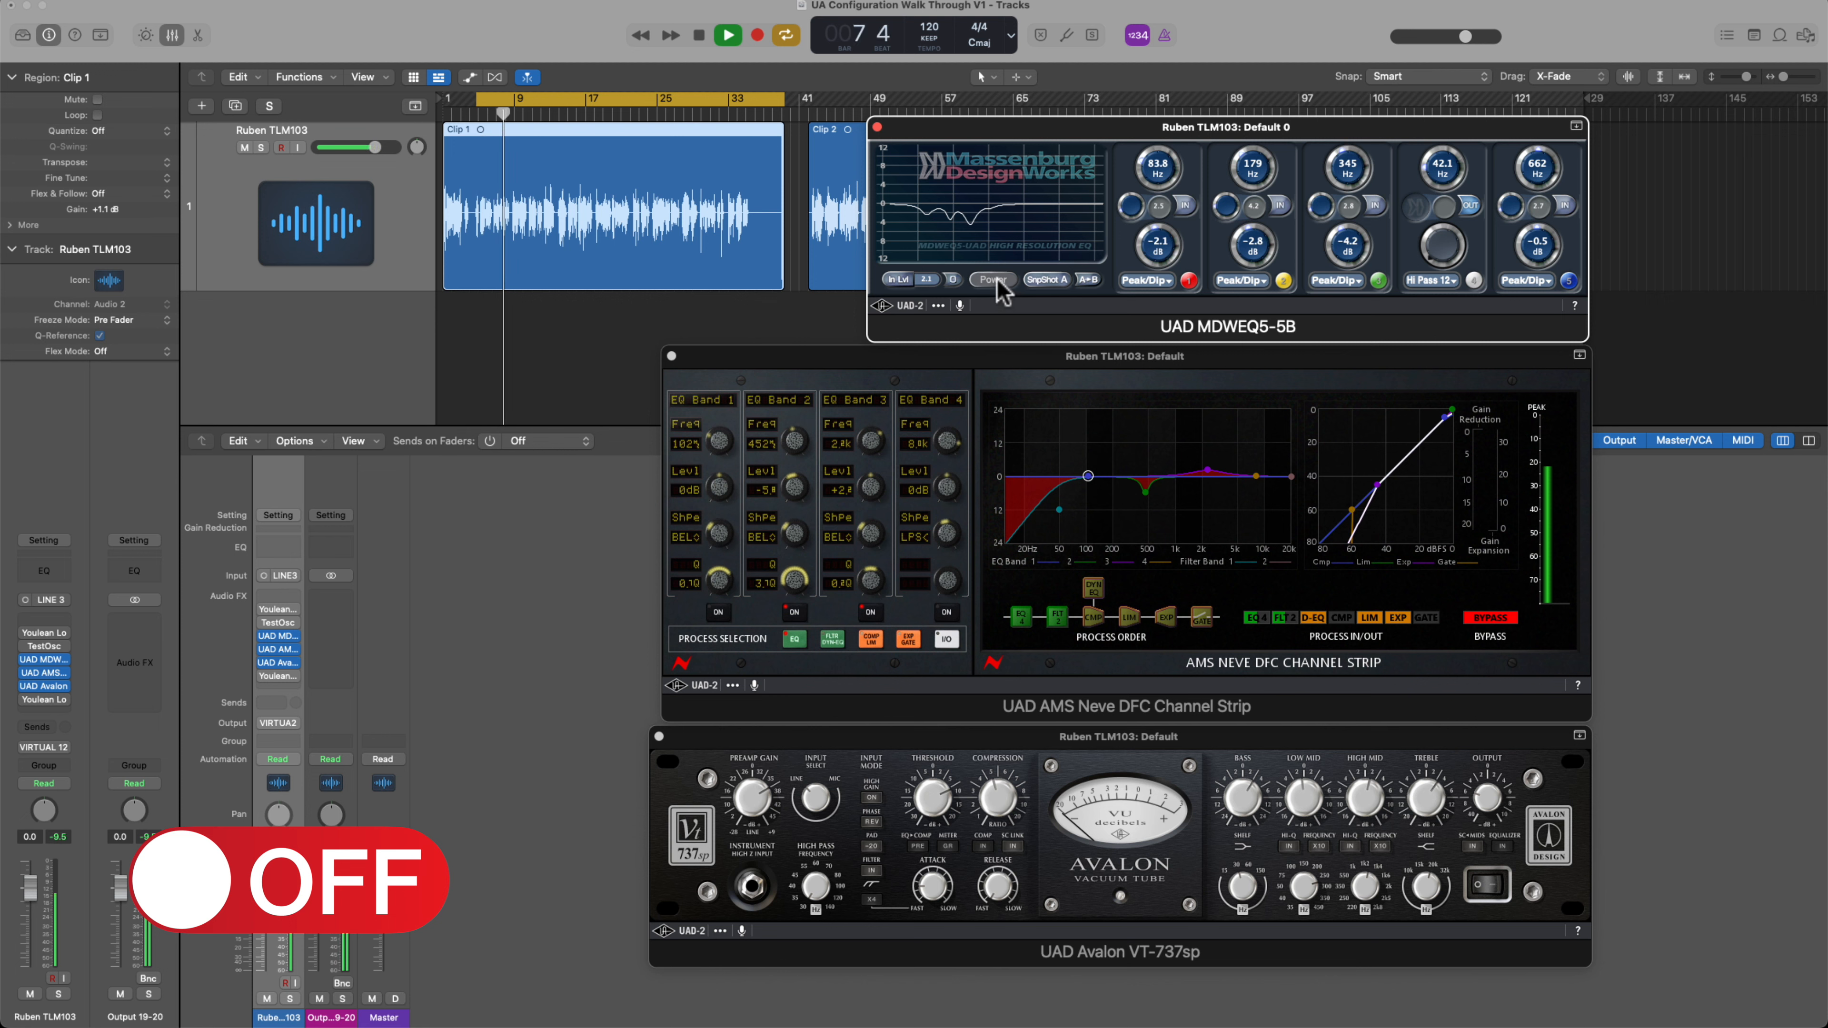
click(997, 280)
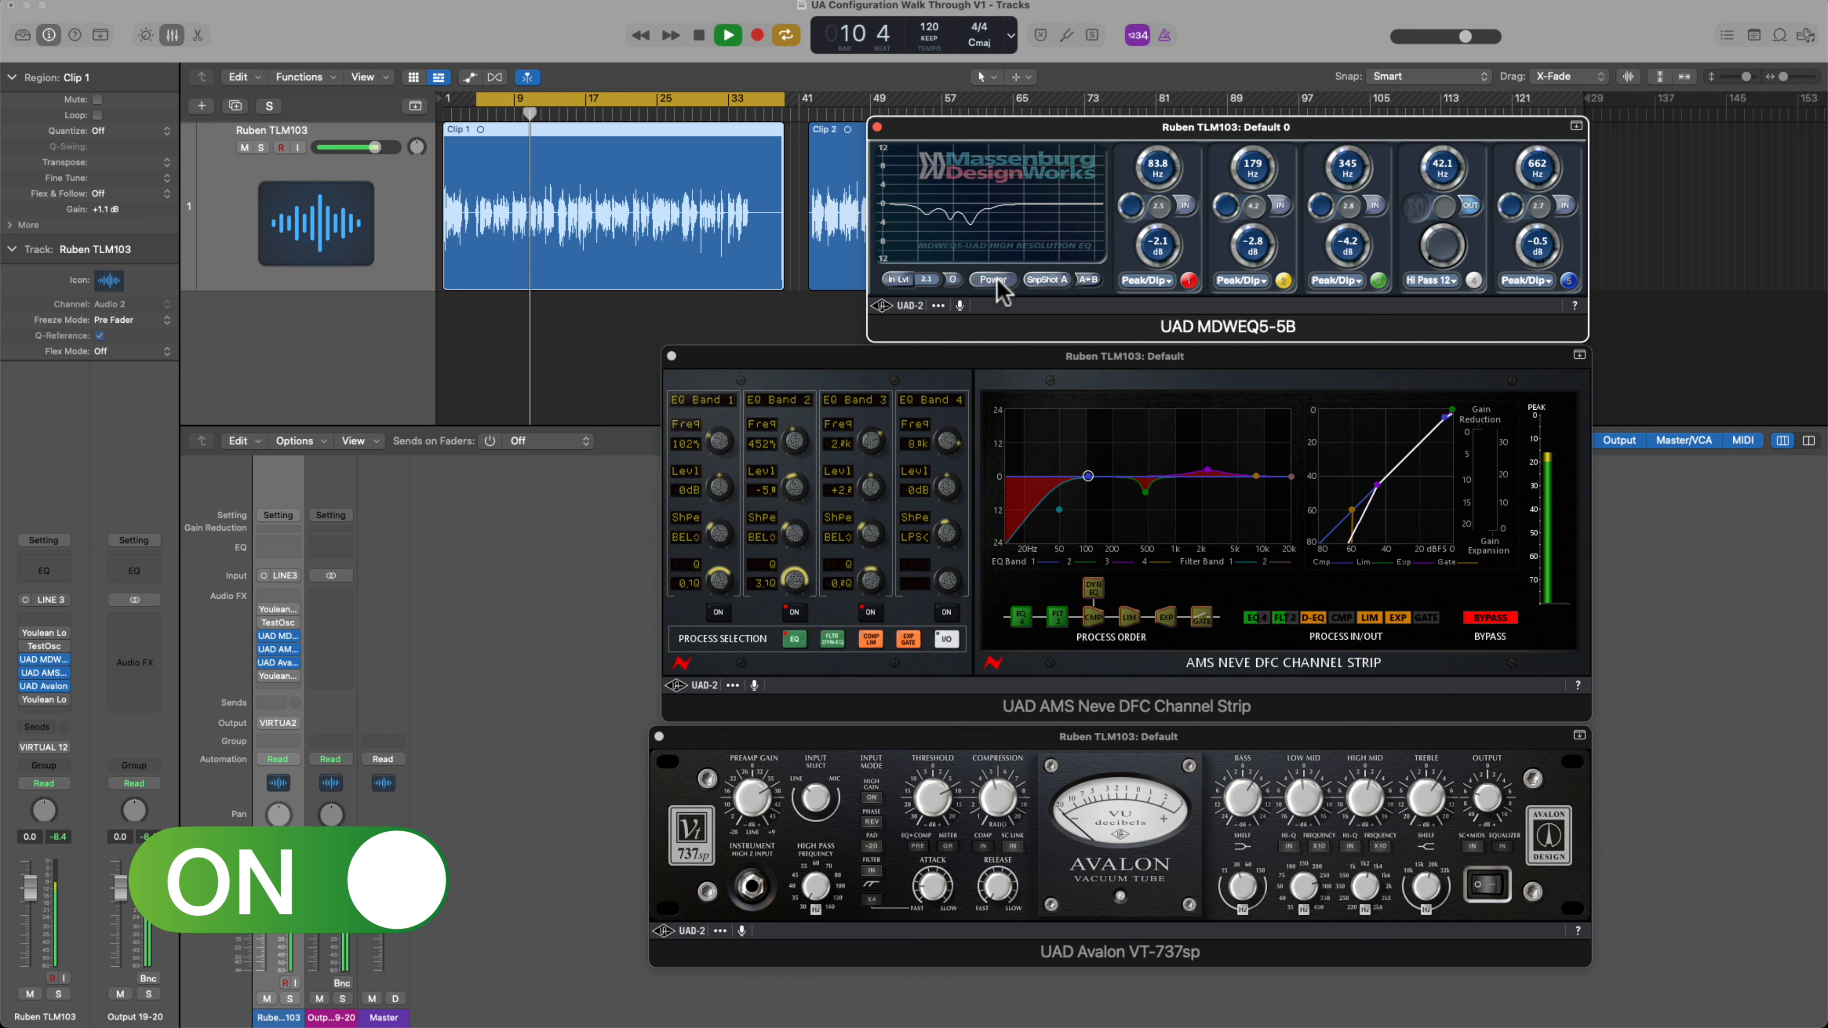
click(998, 280)
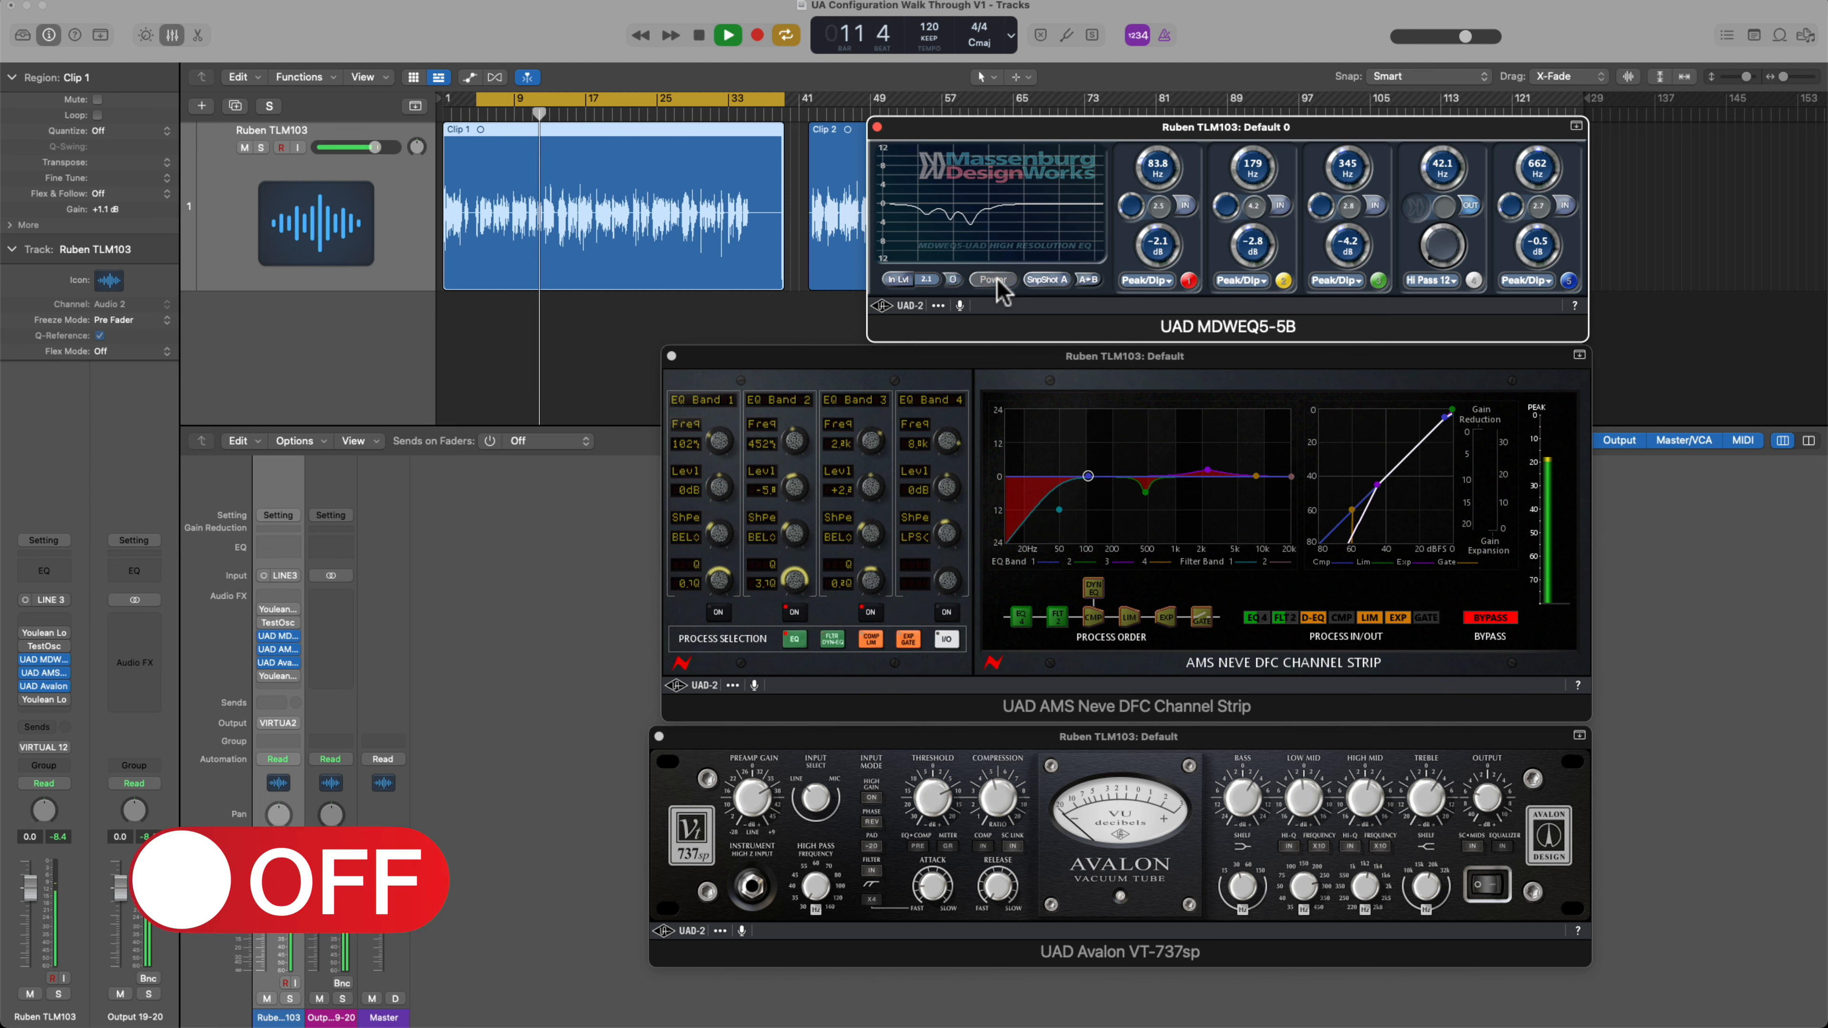
click(997, 280)
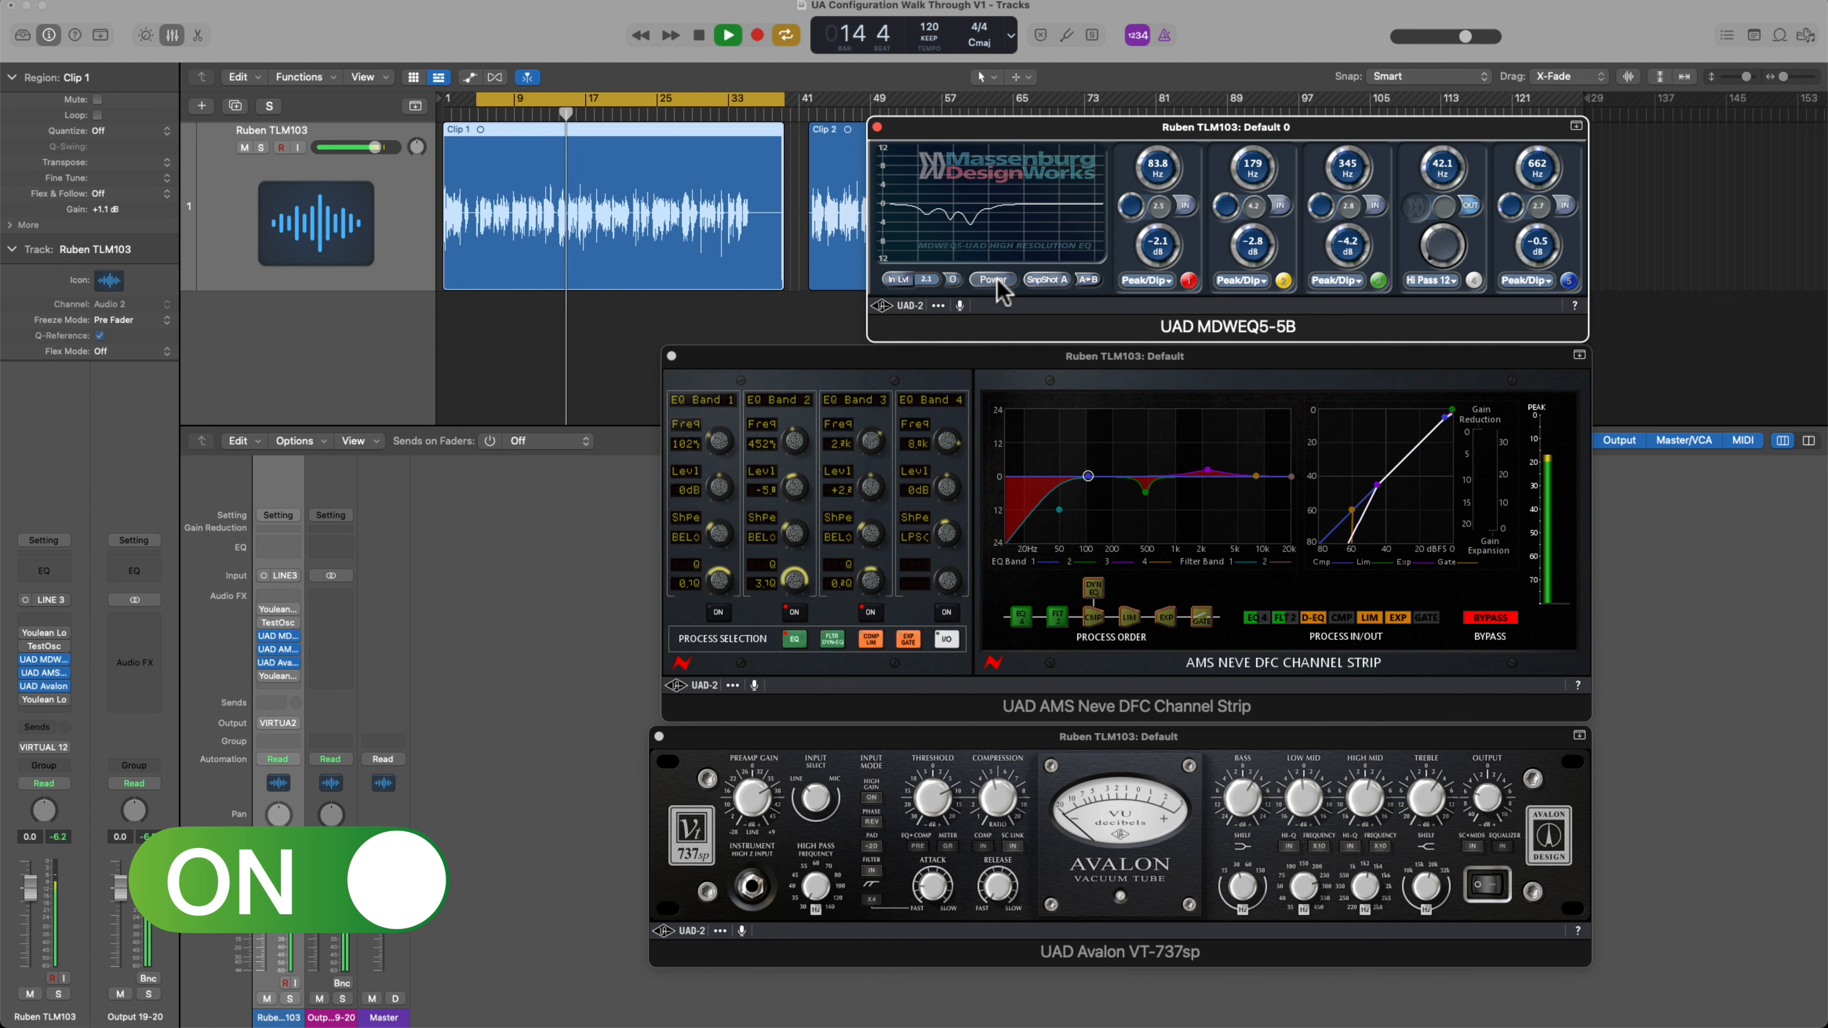
click(997, 280)
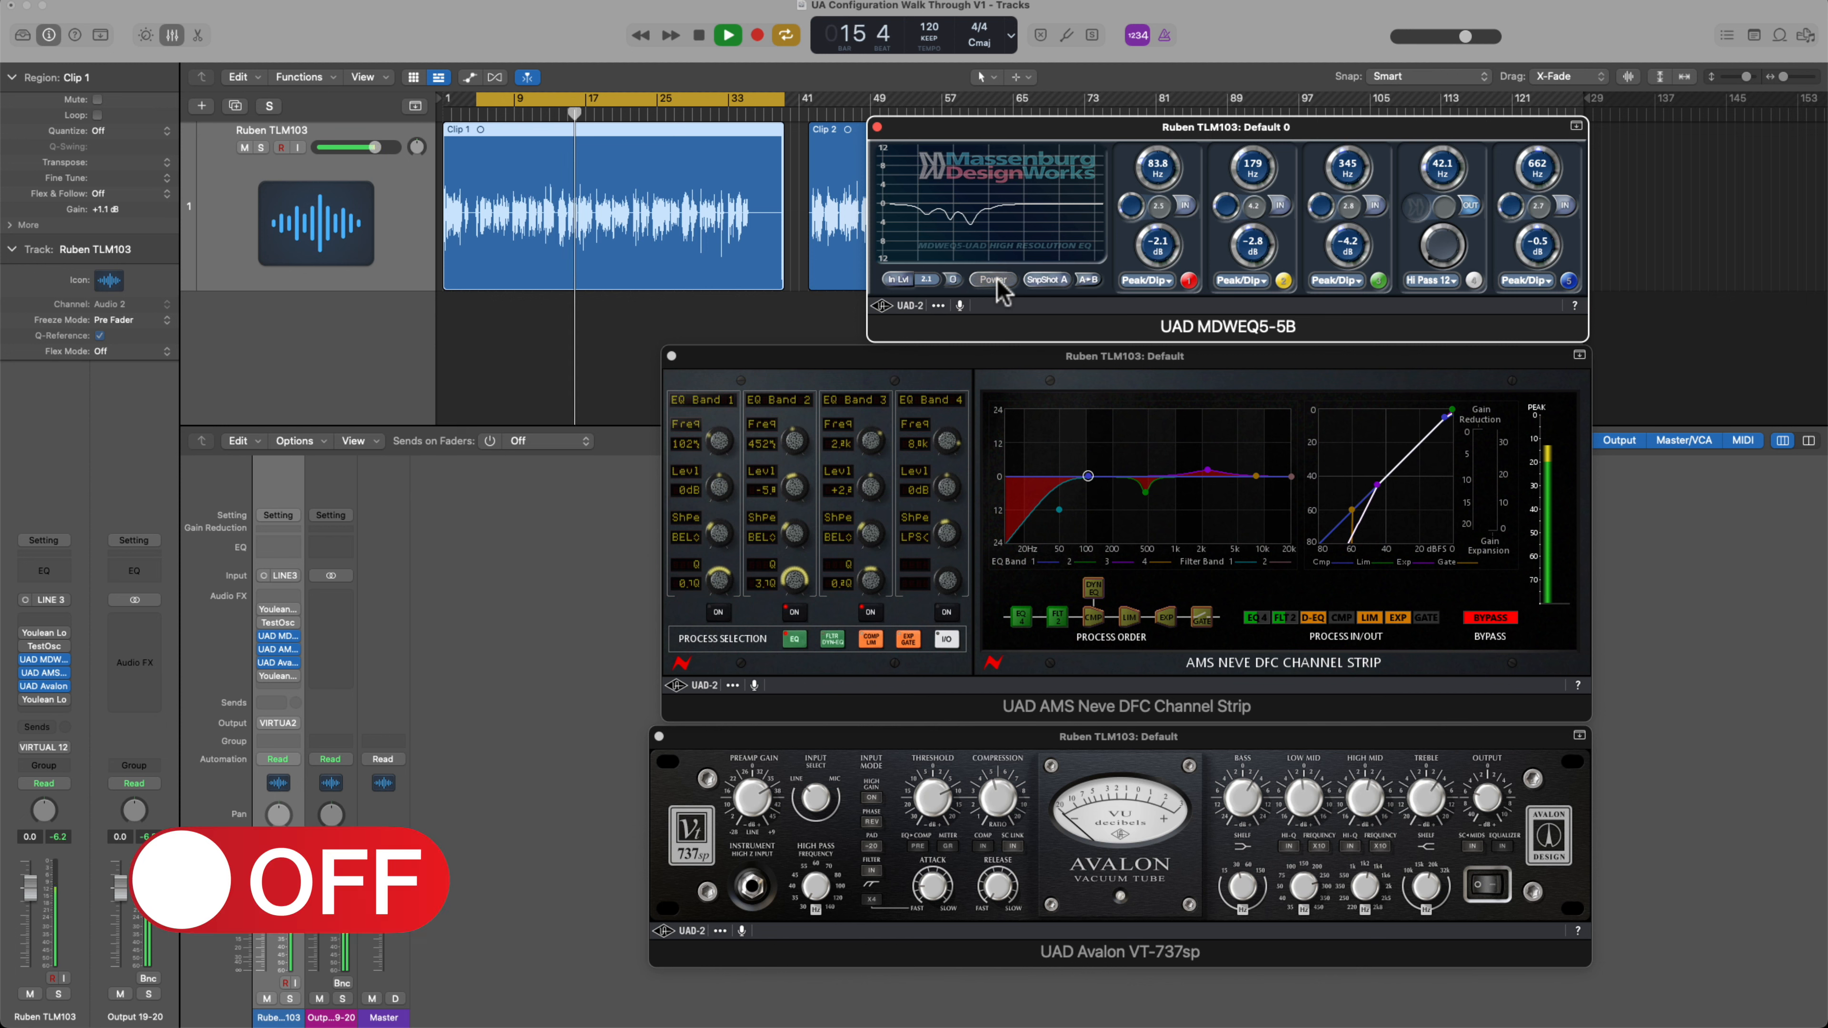
click(998, 280)
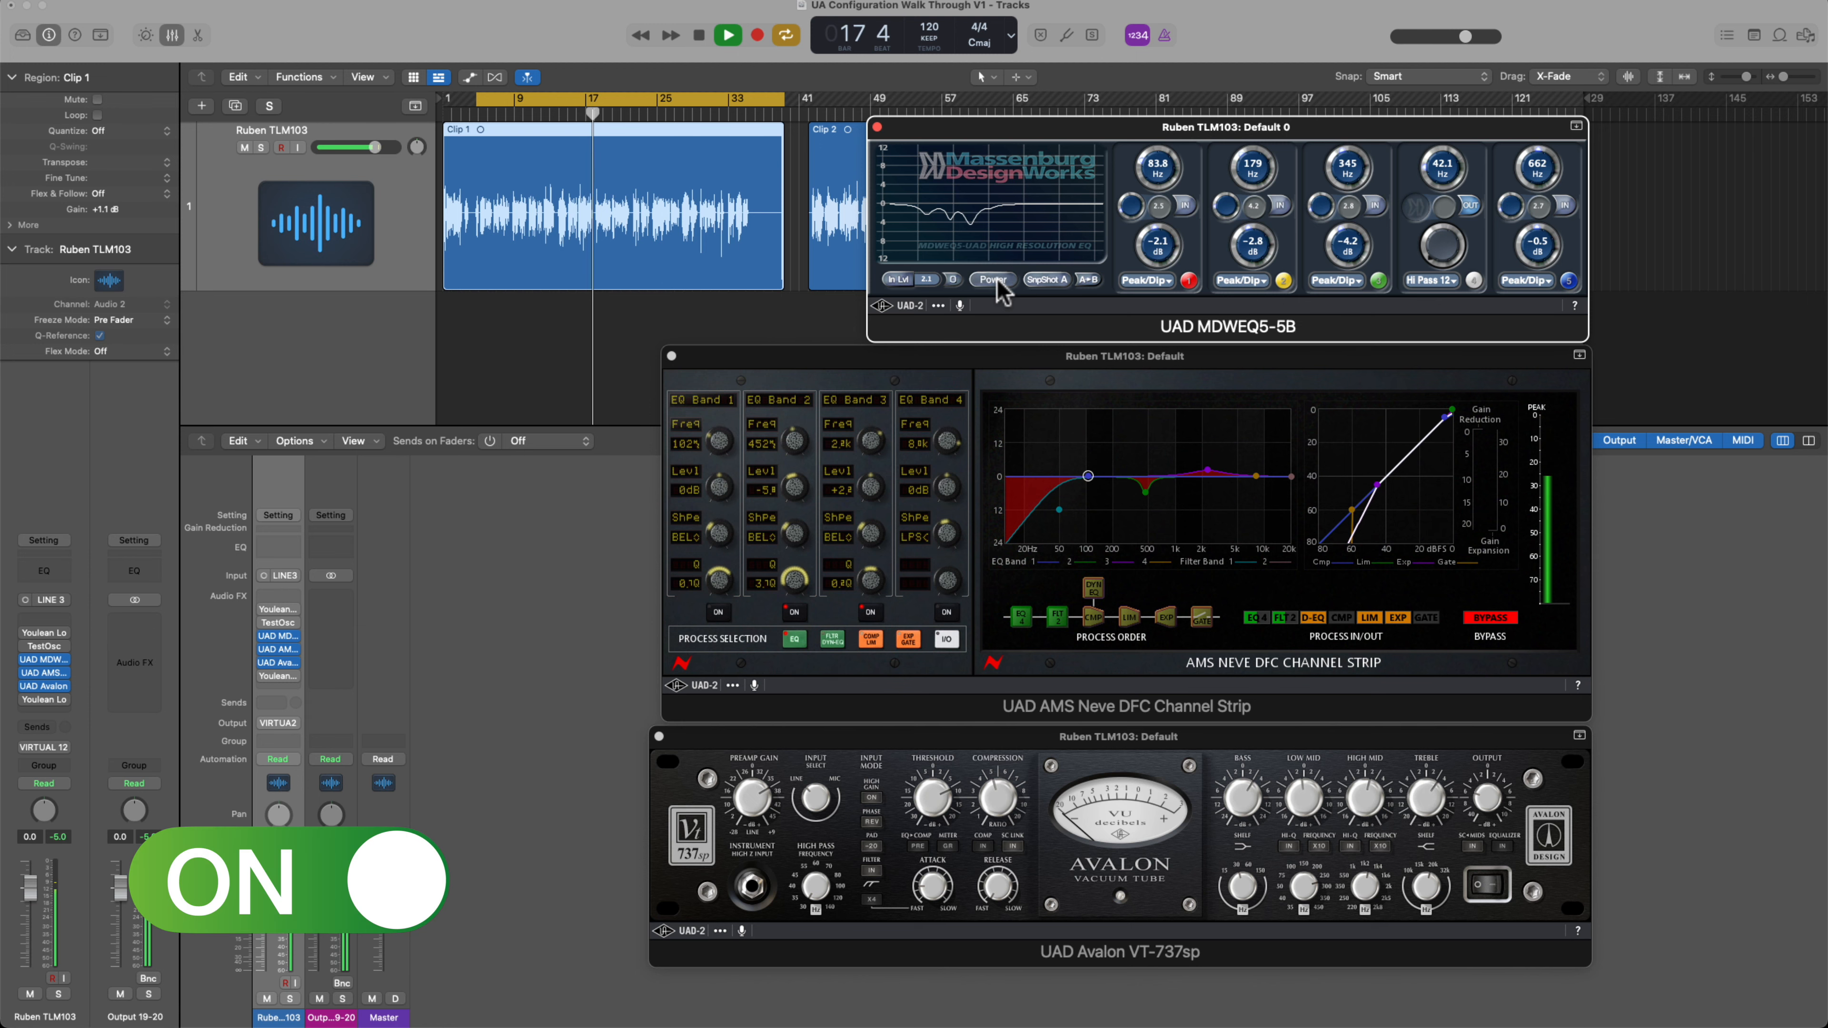
key(space)
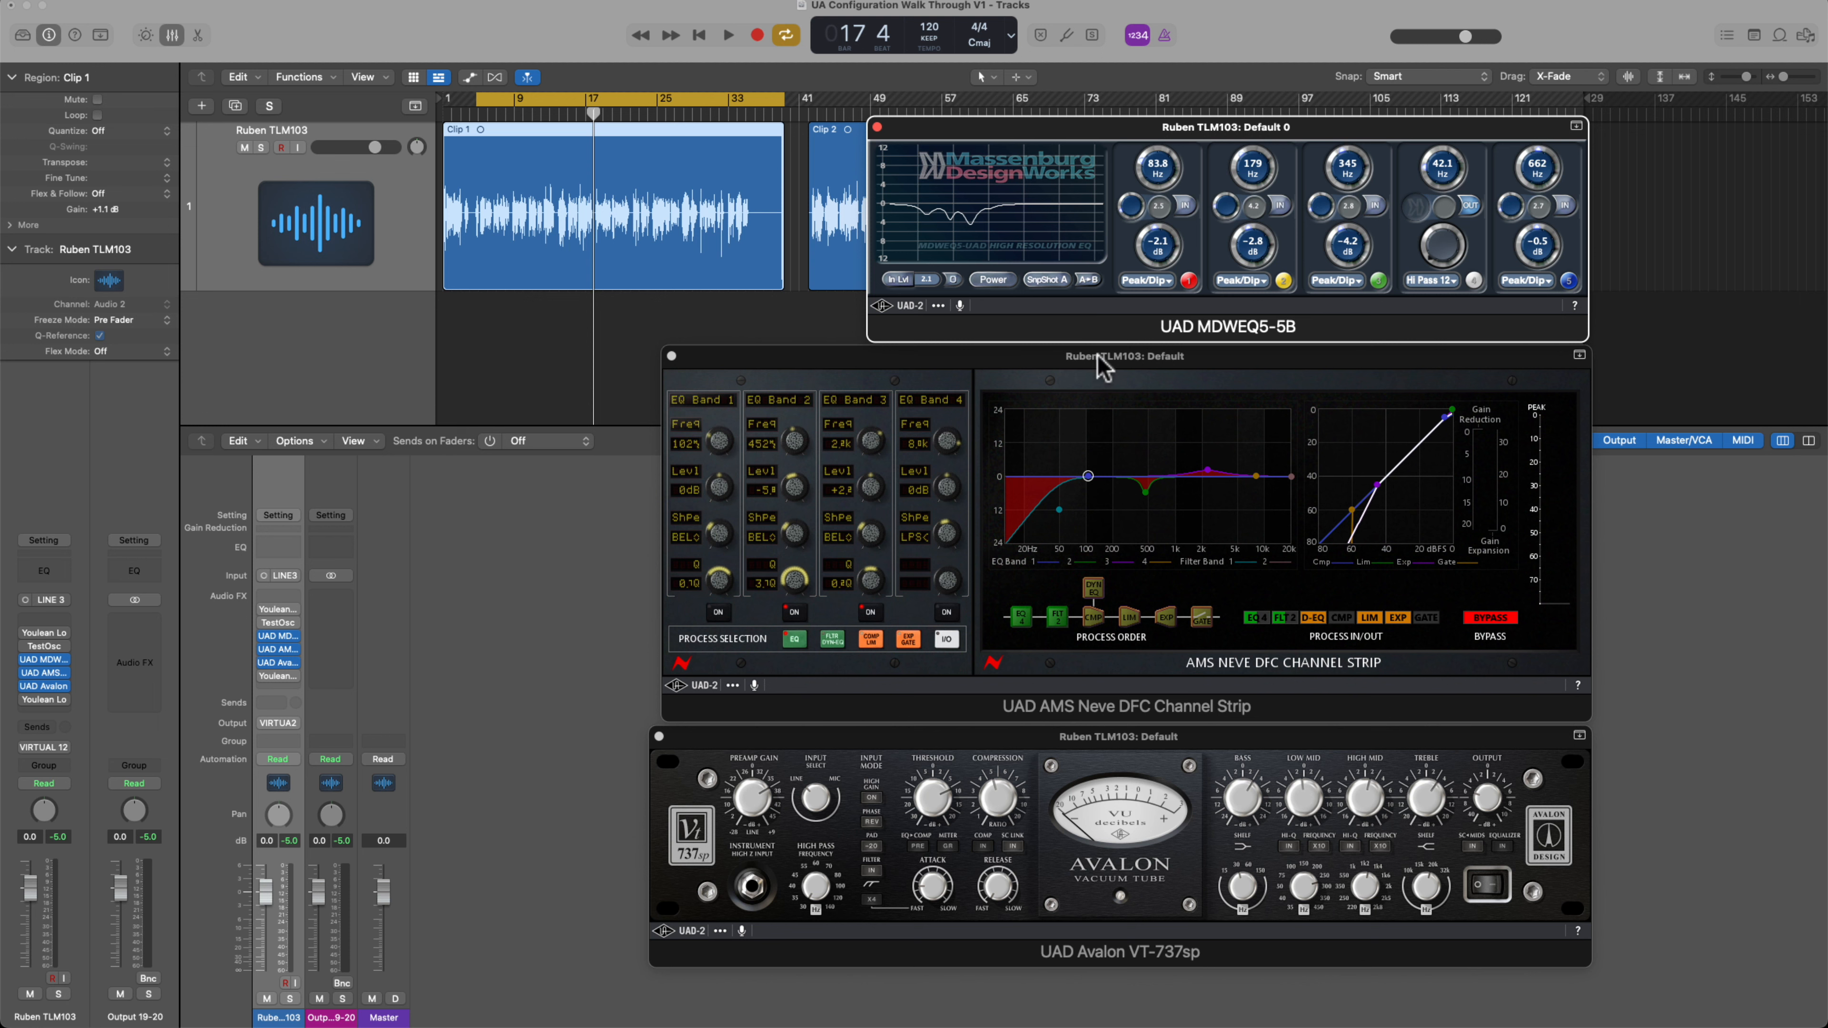
Compare the voice clip with the AMS Neve DFC Channel Strip bypassed and active during playback, leaving it active
click(1007, 357)
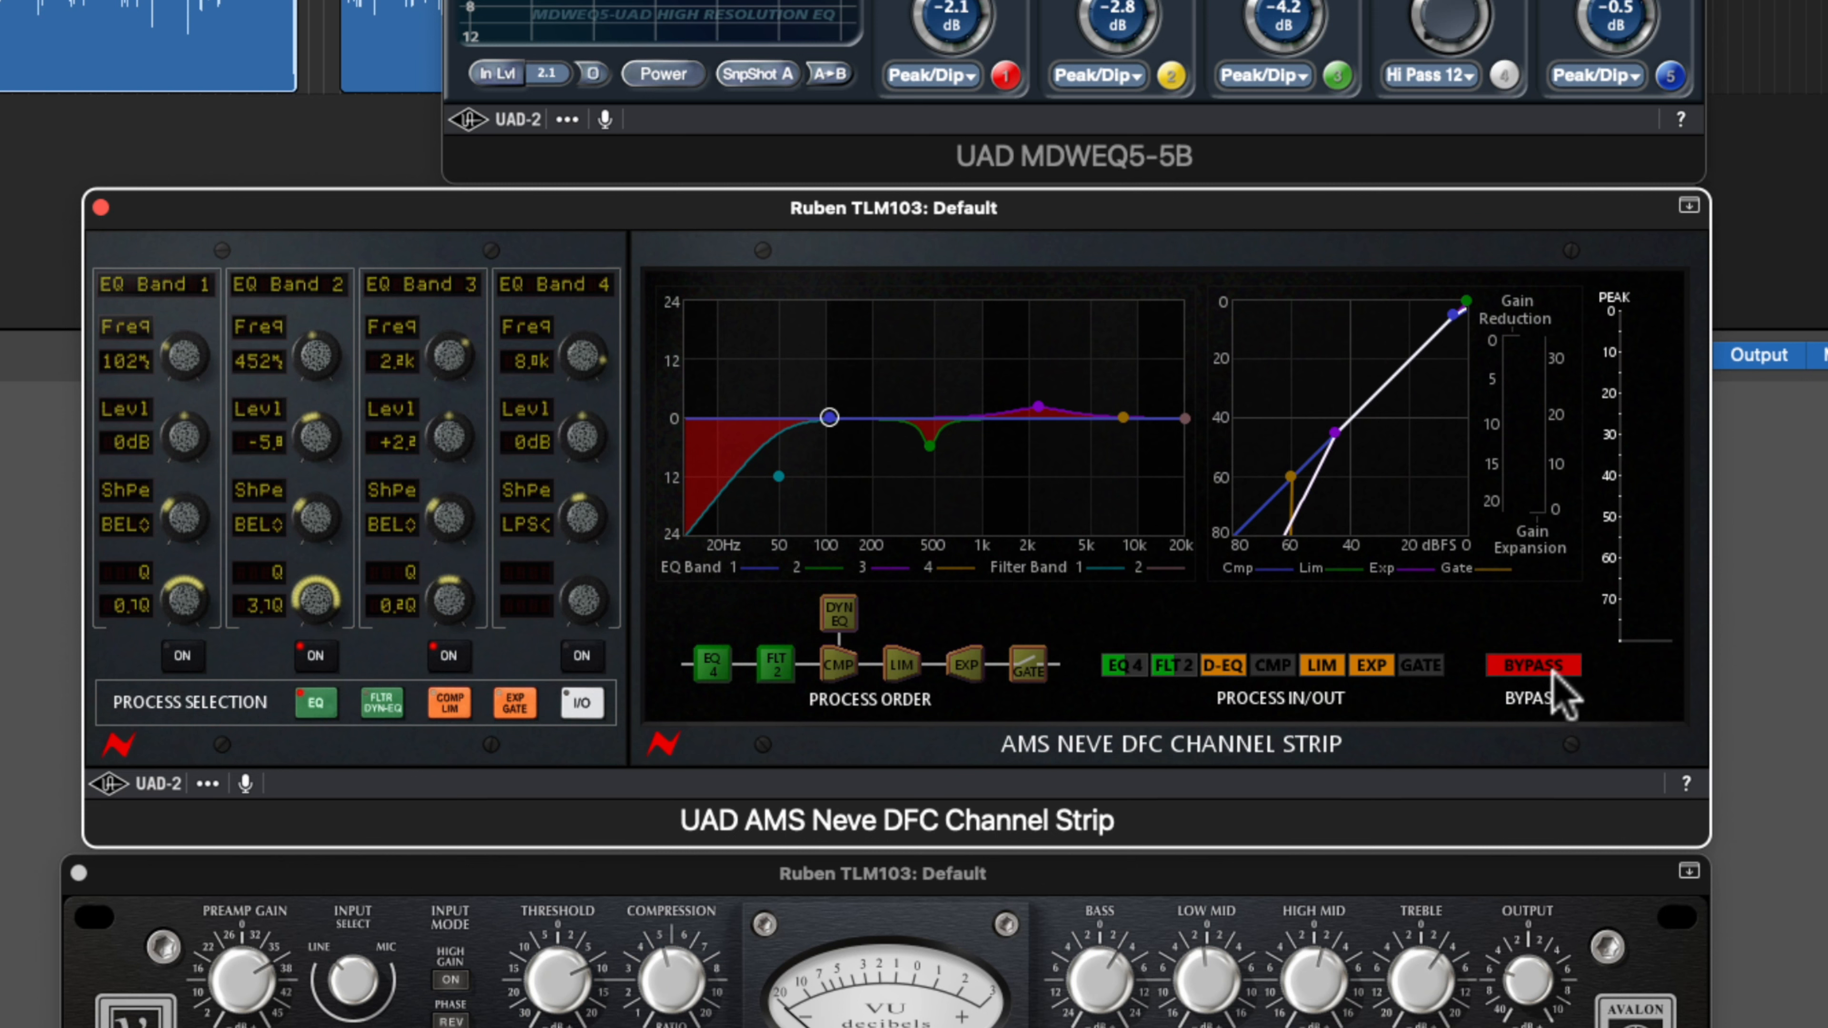
key(space)
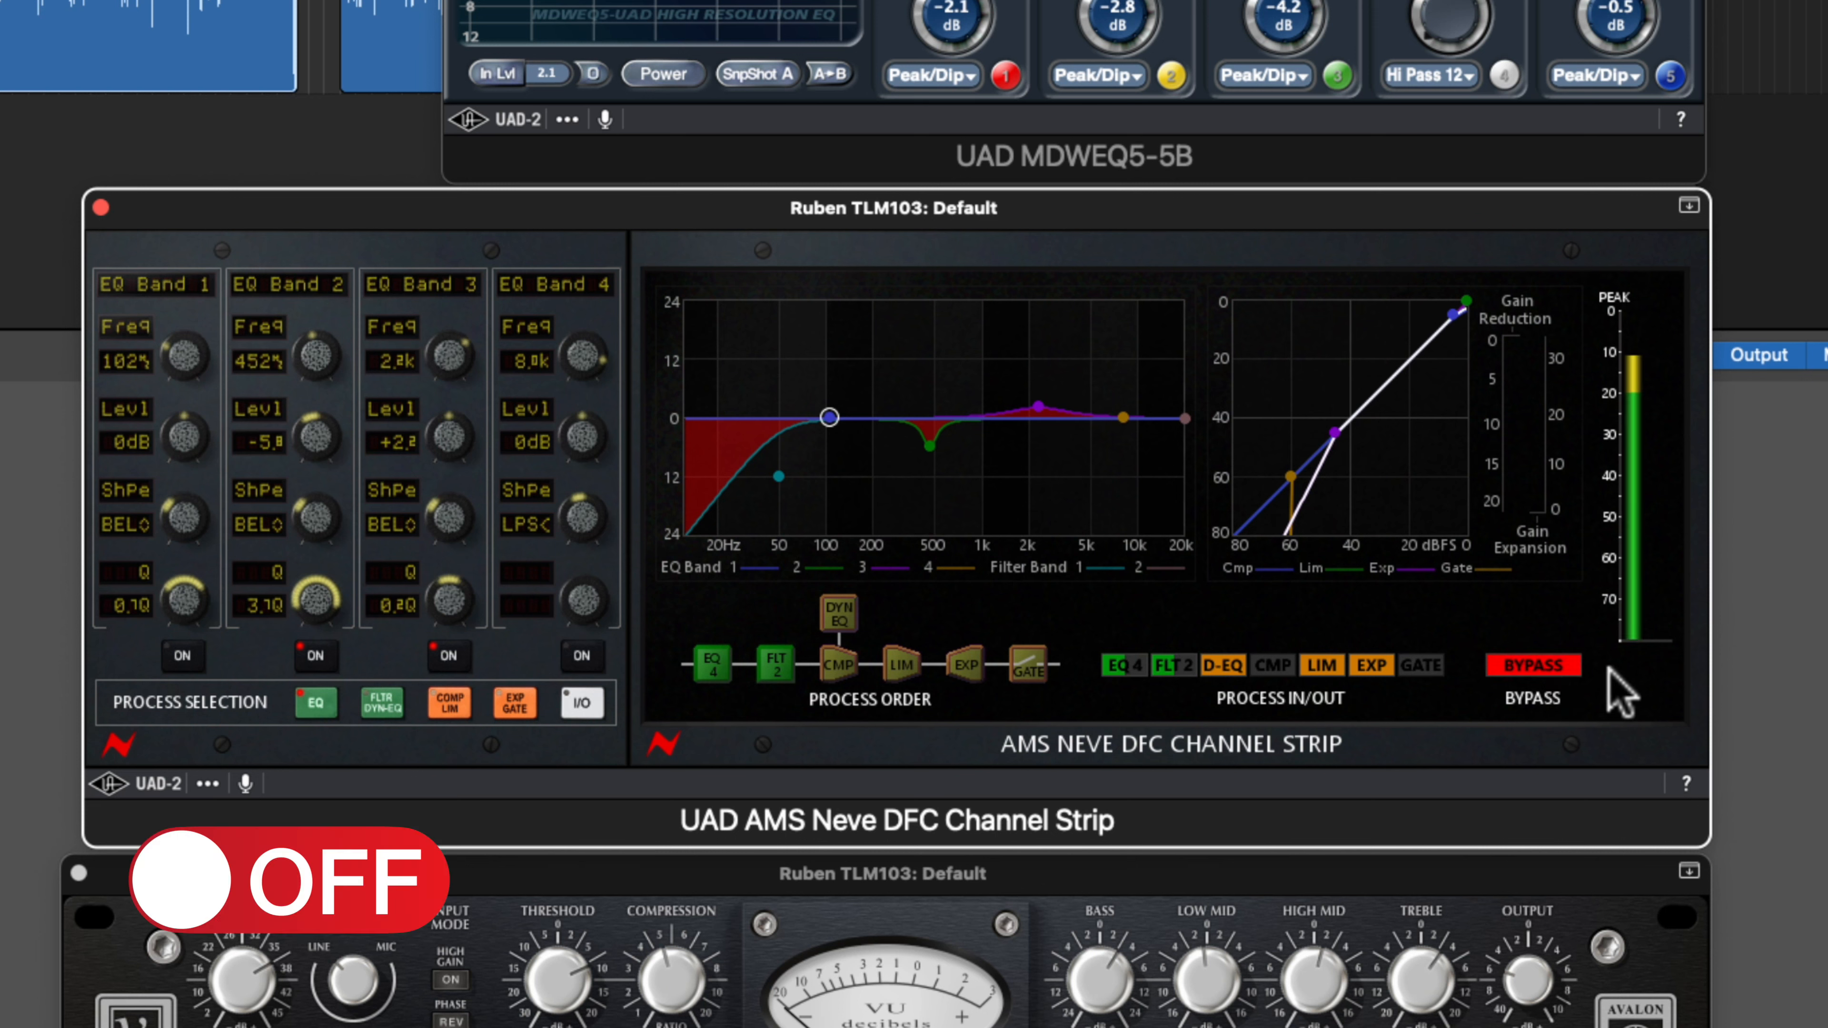
click(1532, 669)
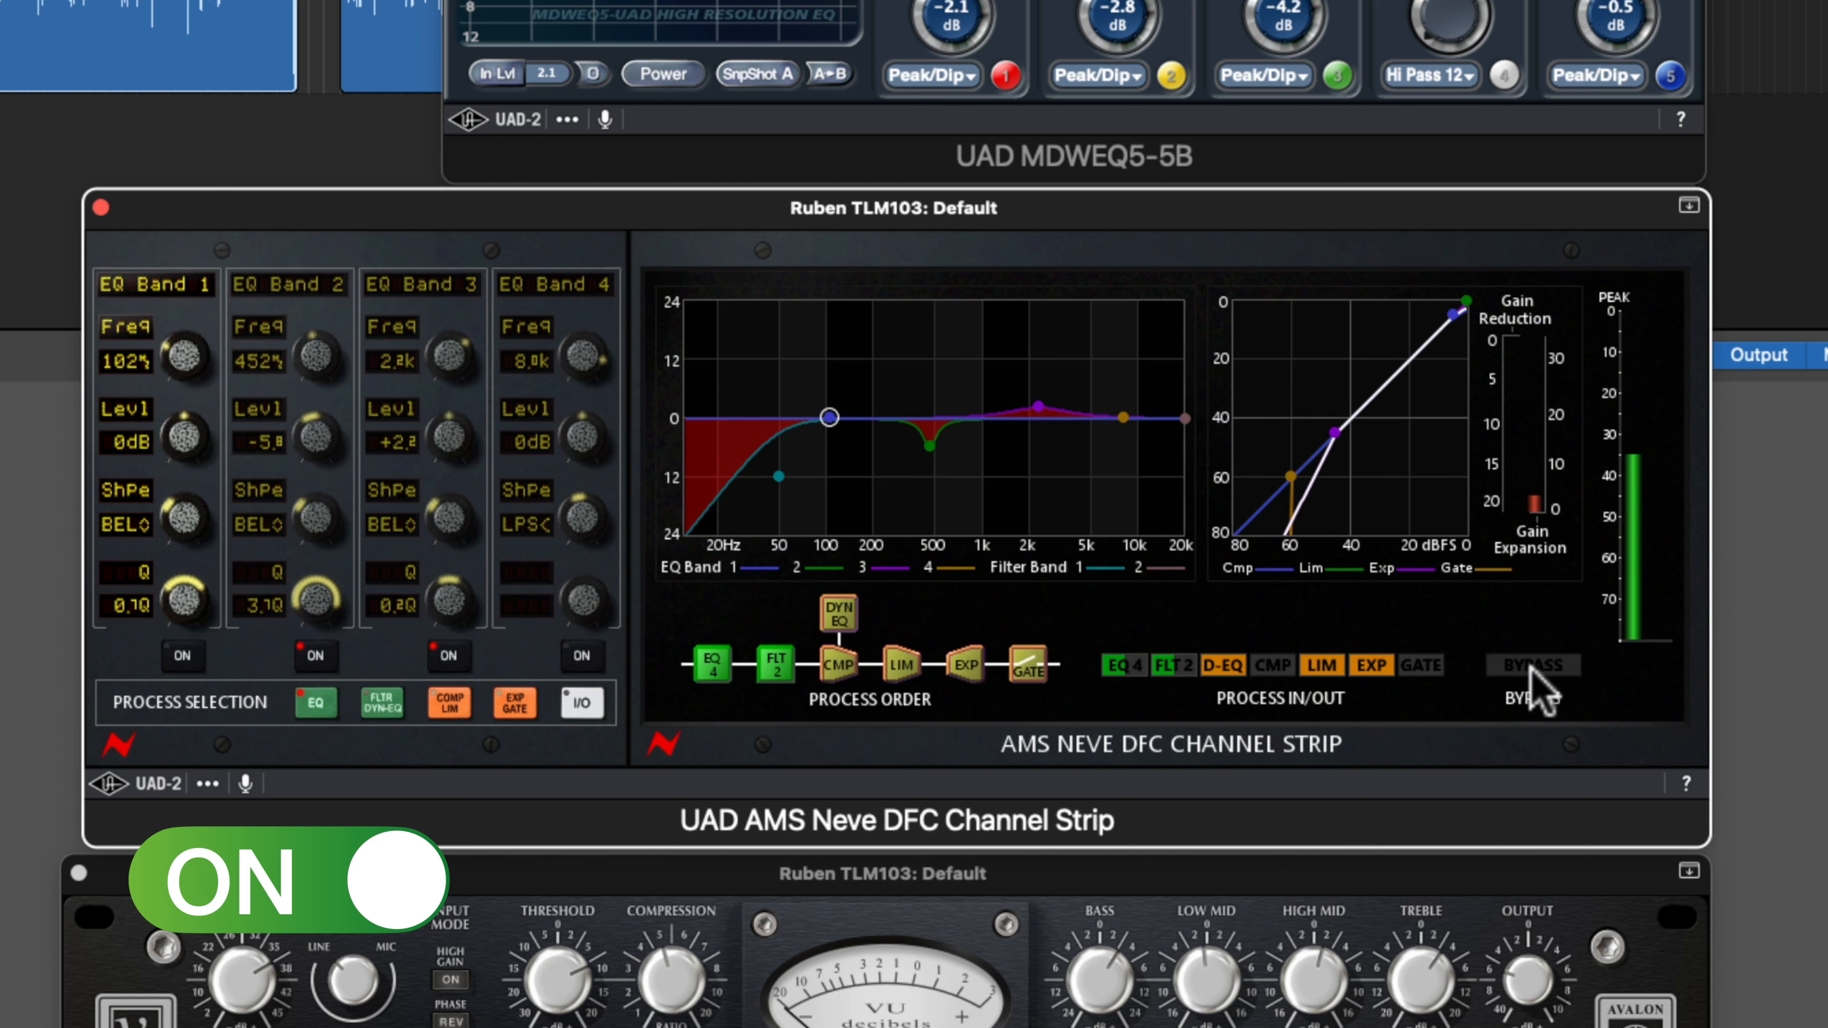
click(1532, 669)
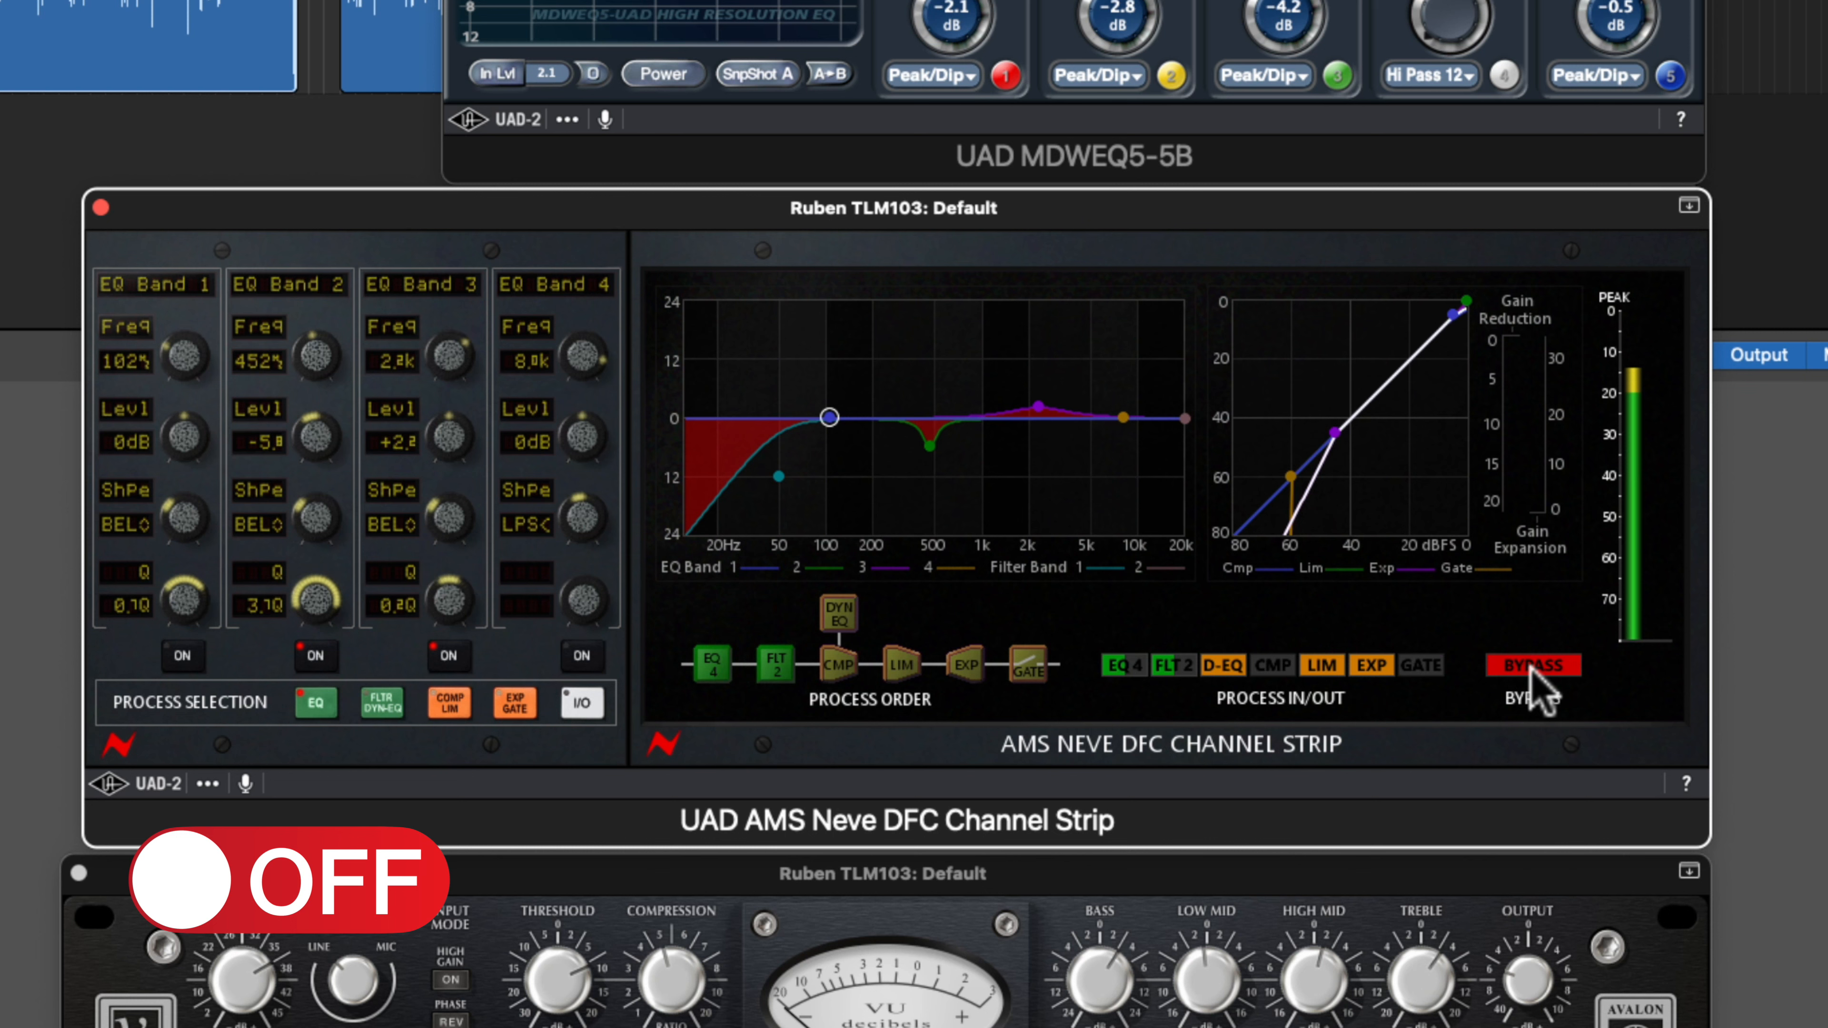
click(1531, 668)
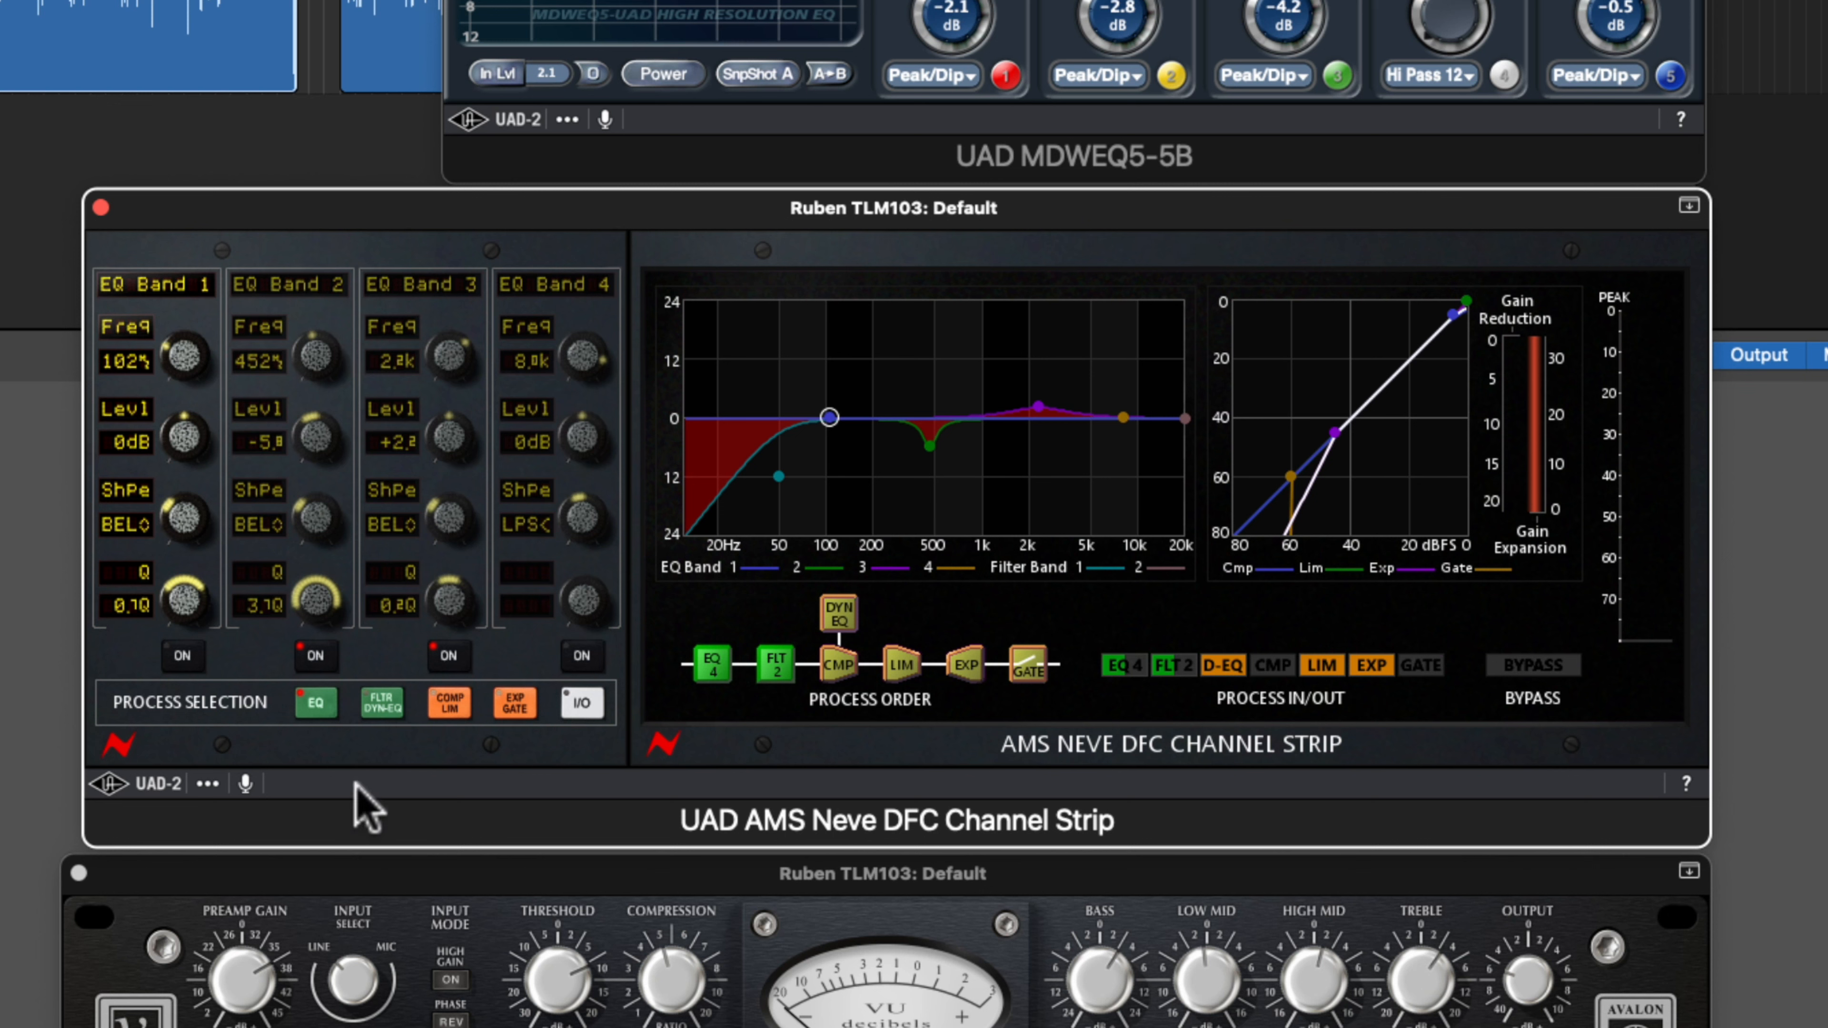
Narrow the EQ Band 2 cut in the AMS Neve DFC Channel Strip by raising its Q to 10
click(317, 707)
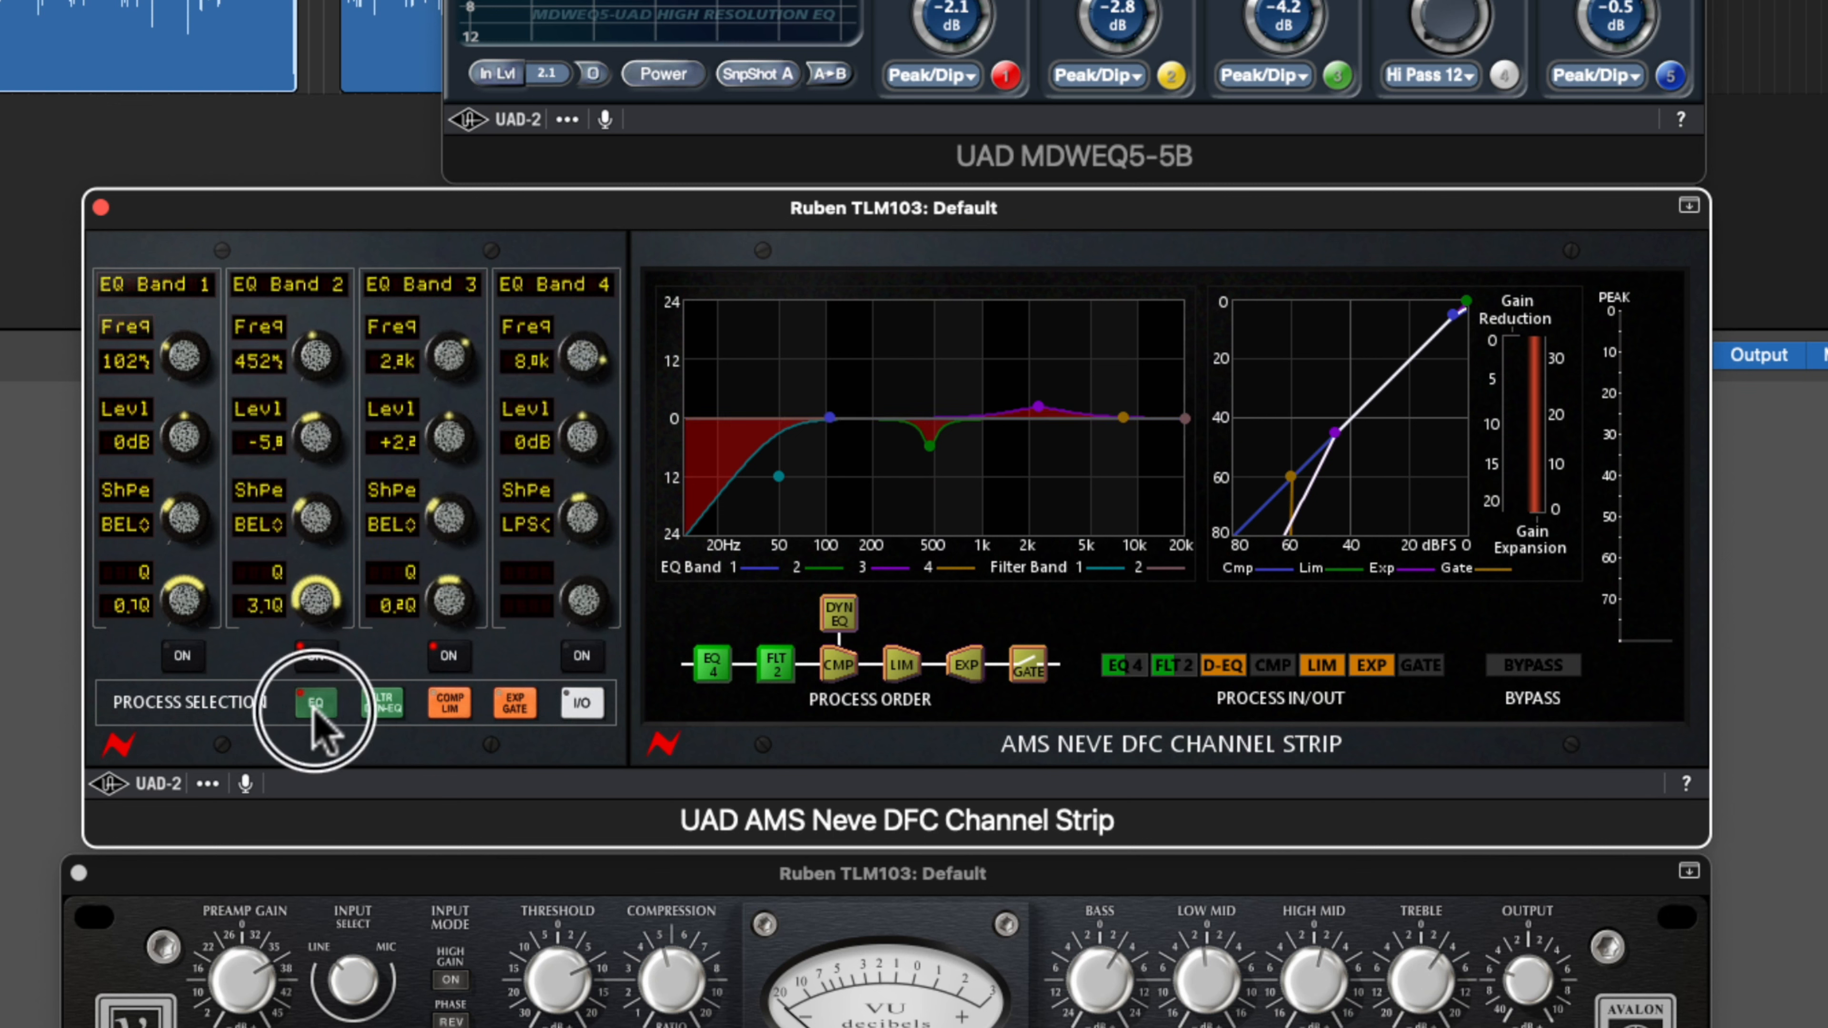
click(930, 447)
scroll(930, 452, up, 3)
scroll(929, 452, up, 3)
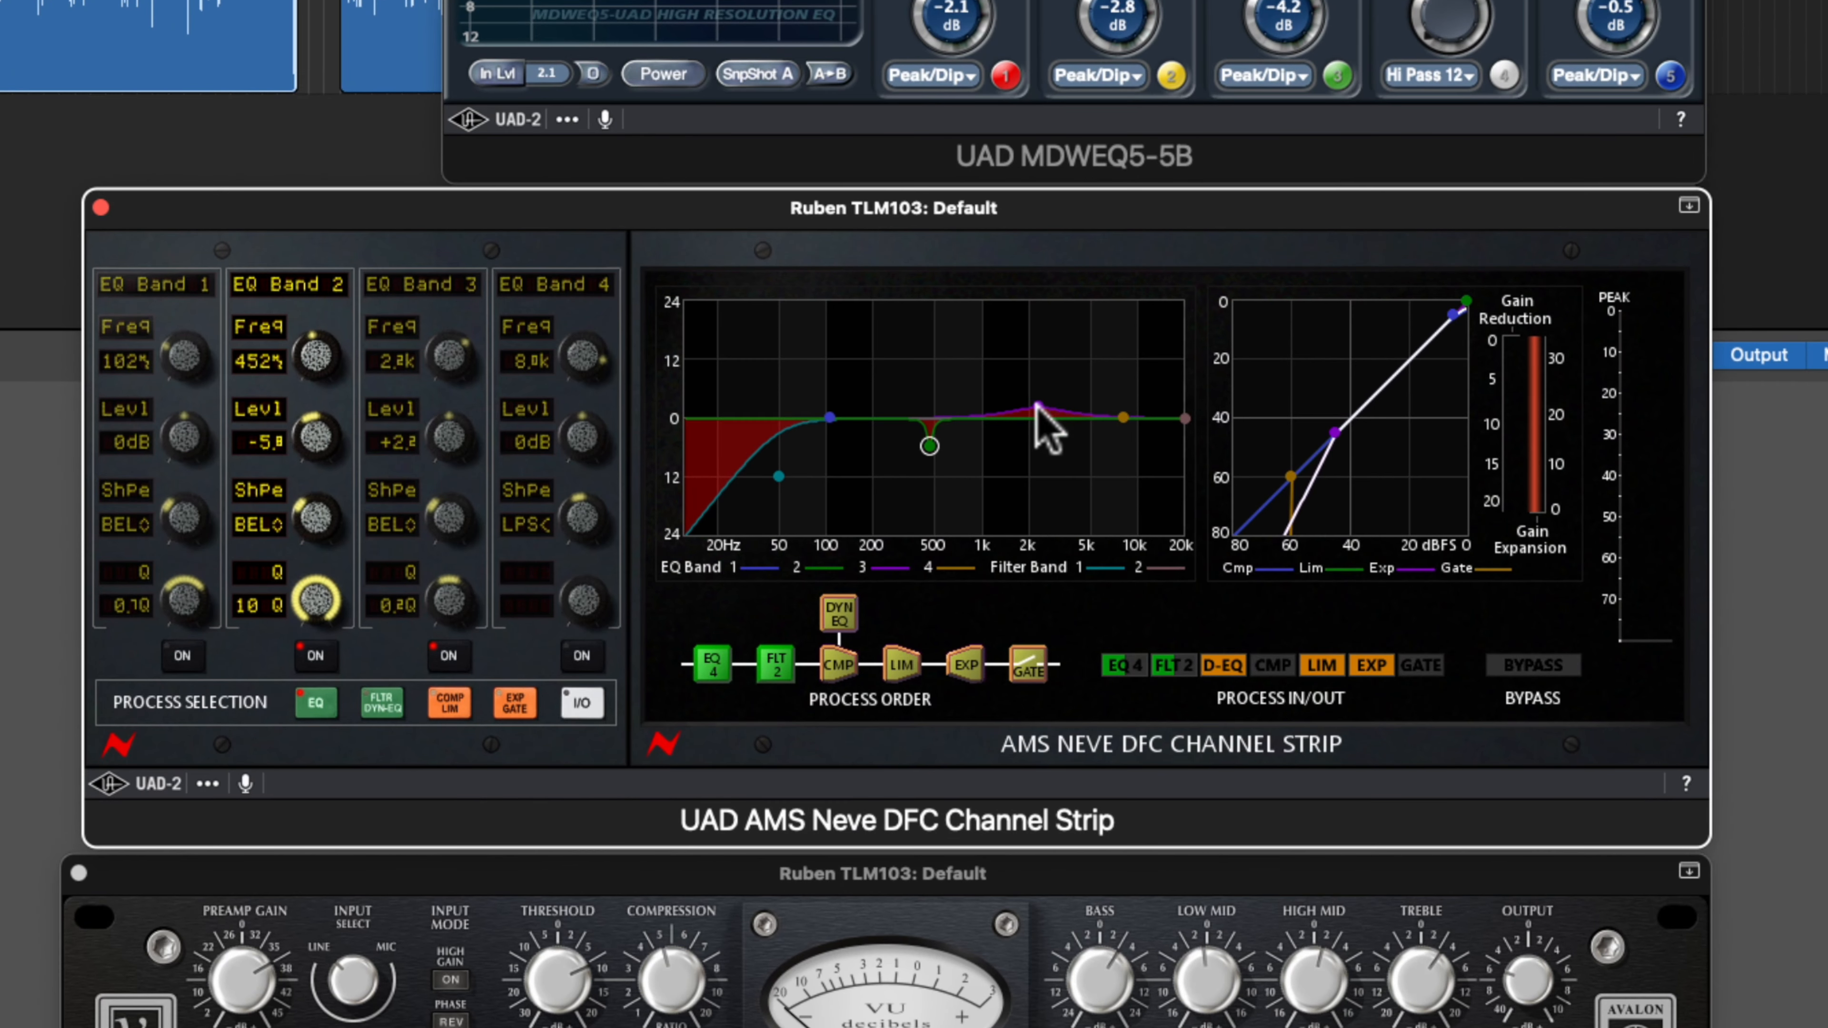
Examine the channel strip's EQ Band 3, low-frequency Filter 1 and expander/gate settings
click(1038, 407)
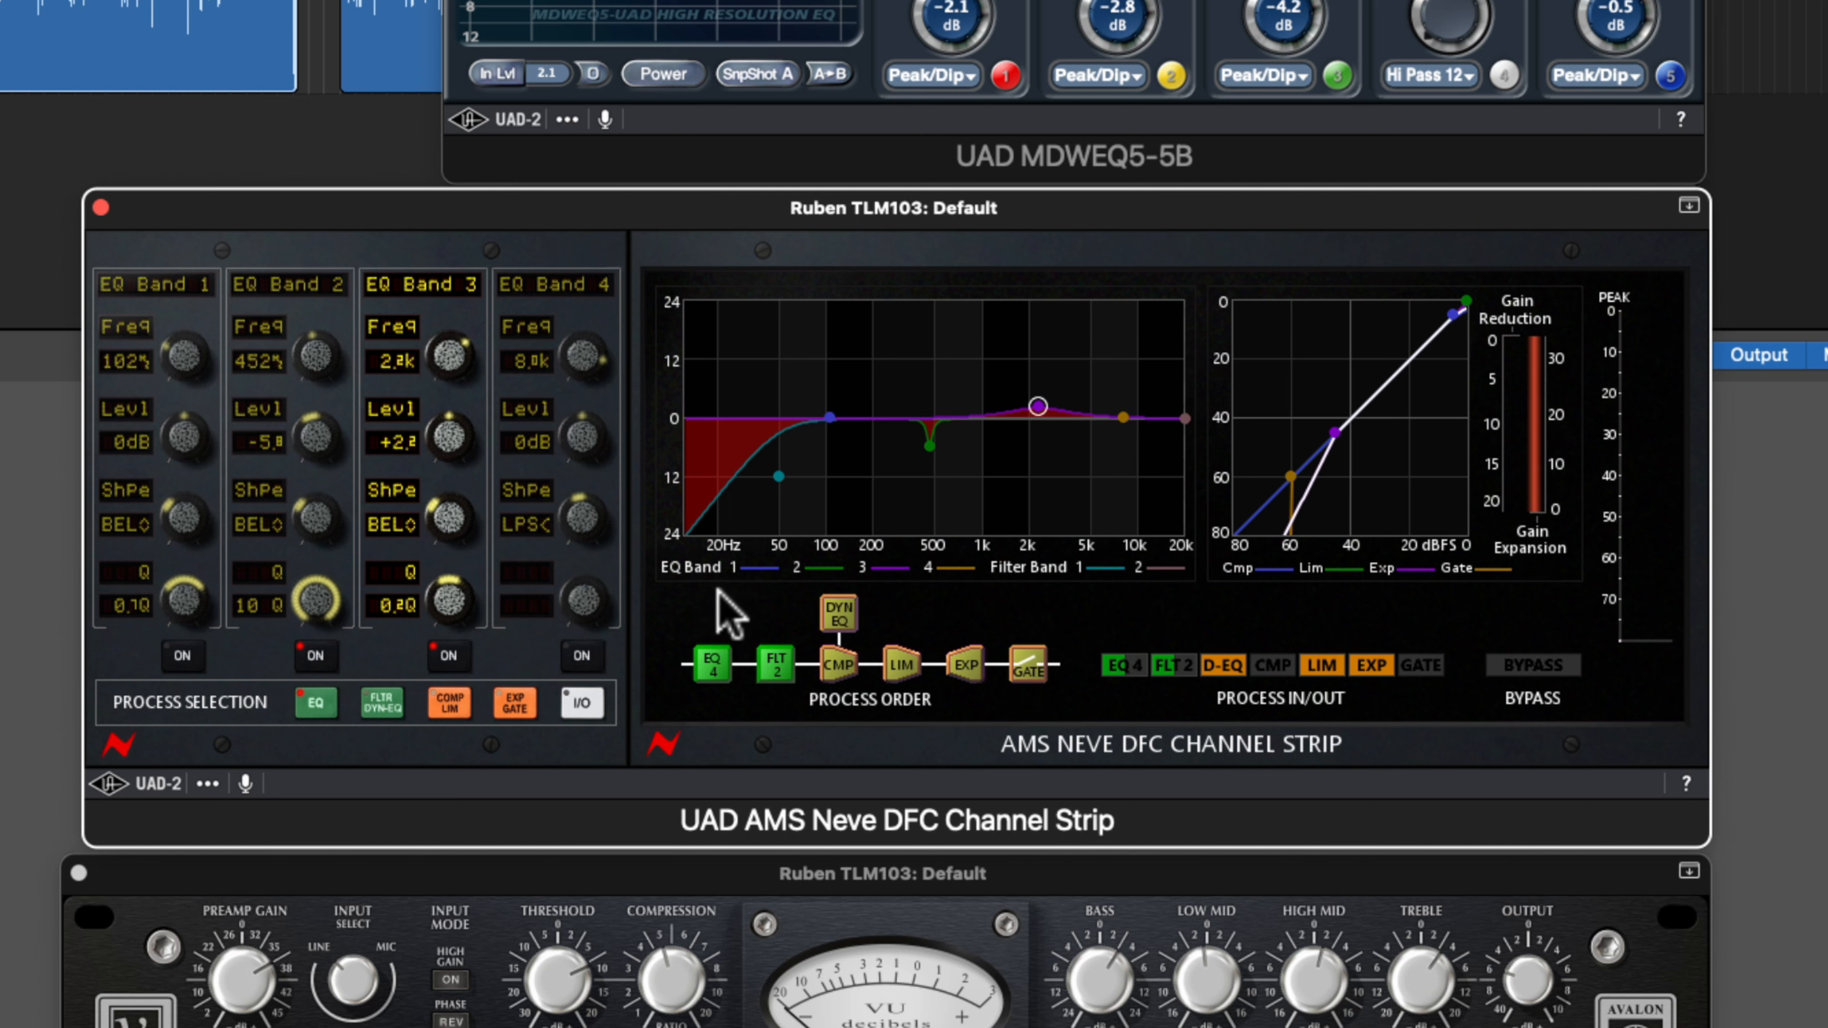
click(783, 481)
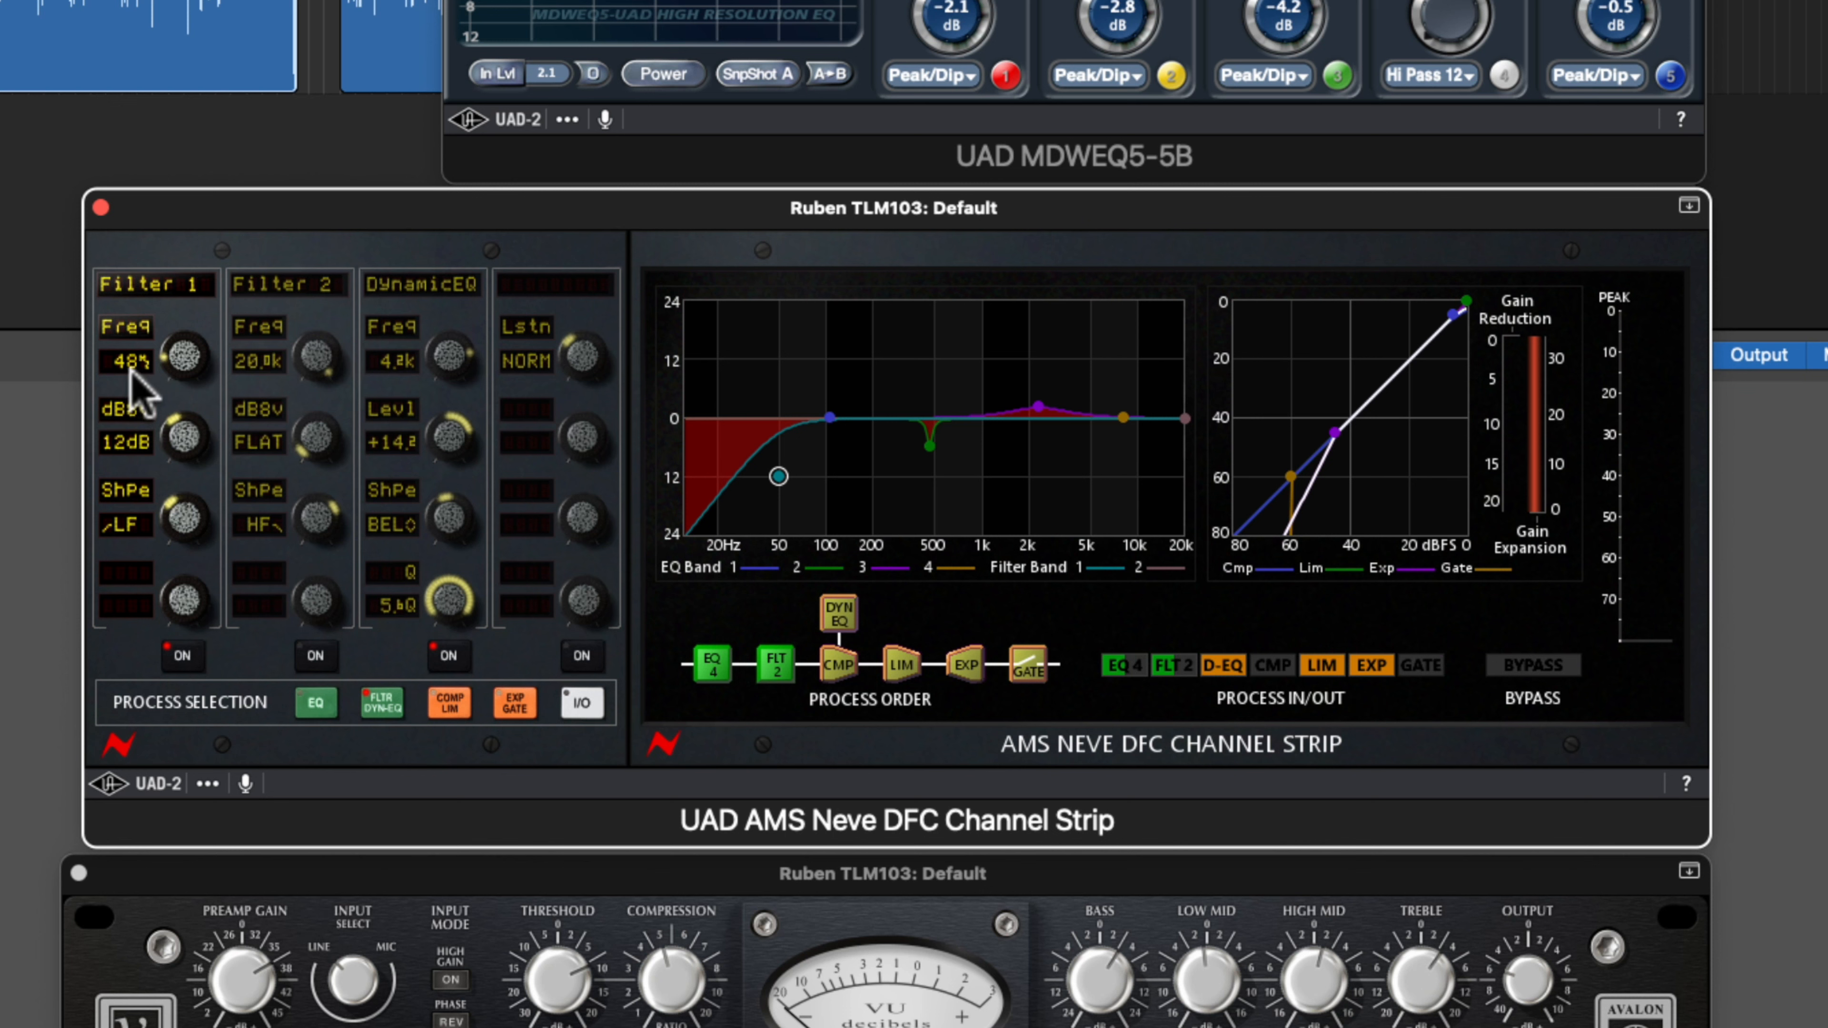
click(514, 703)
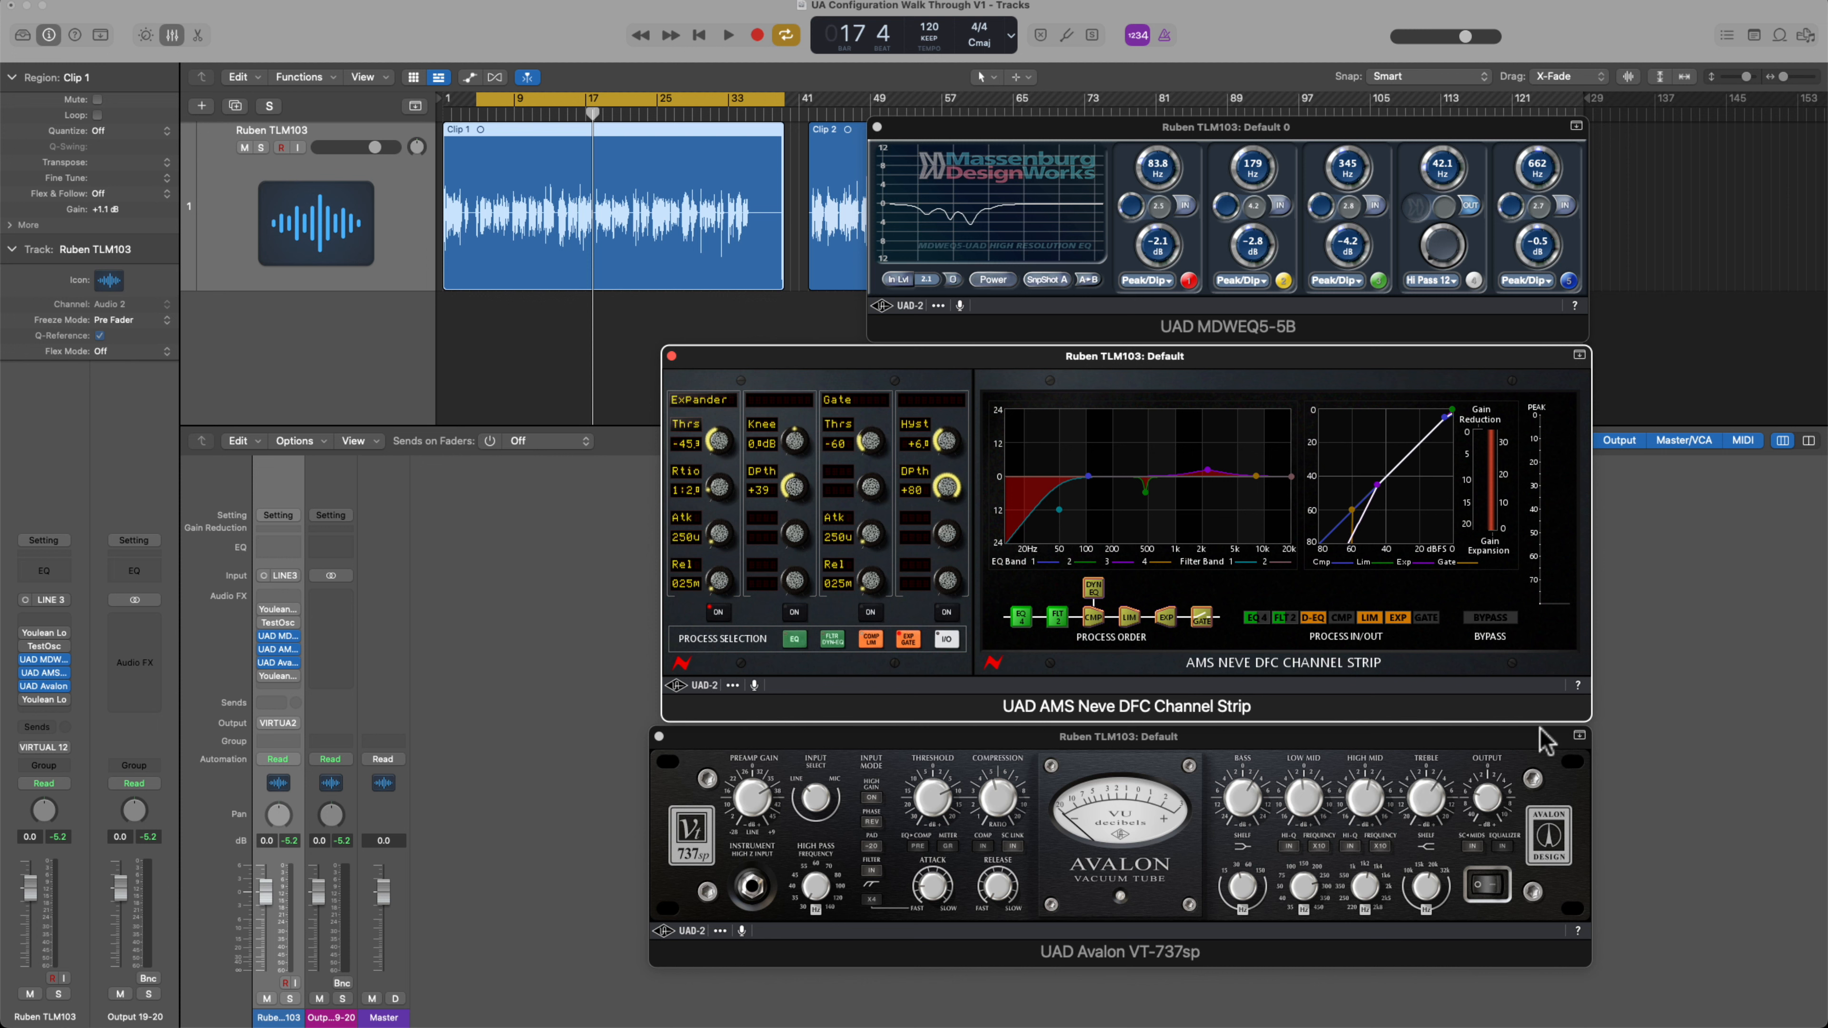
Change the Avalon VT-737sp's faceplate from black to silver and switch the unit on and off with its indicator lamp
click(1535, 749)
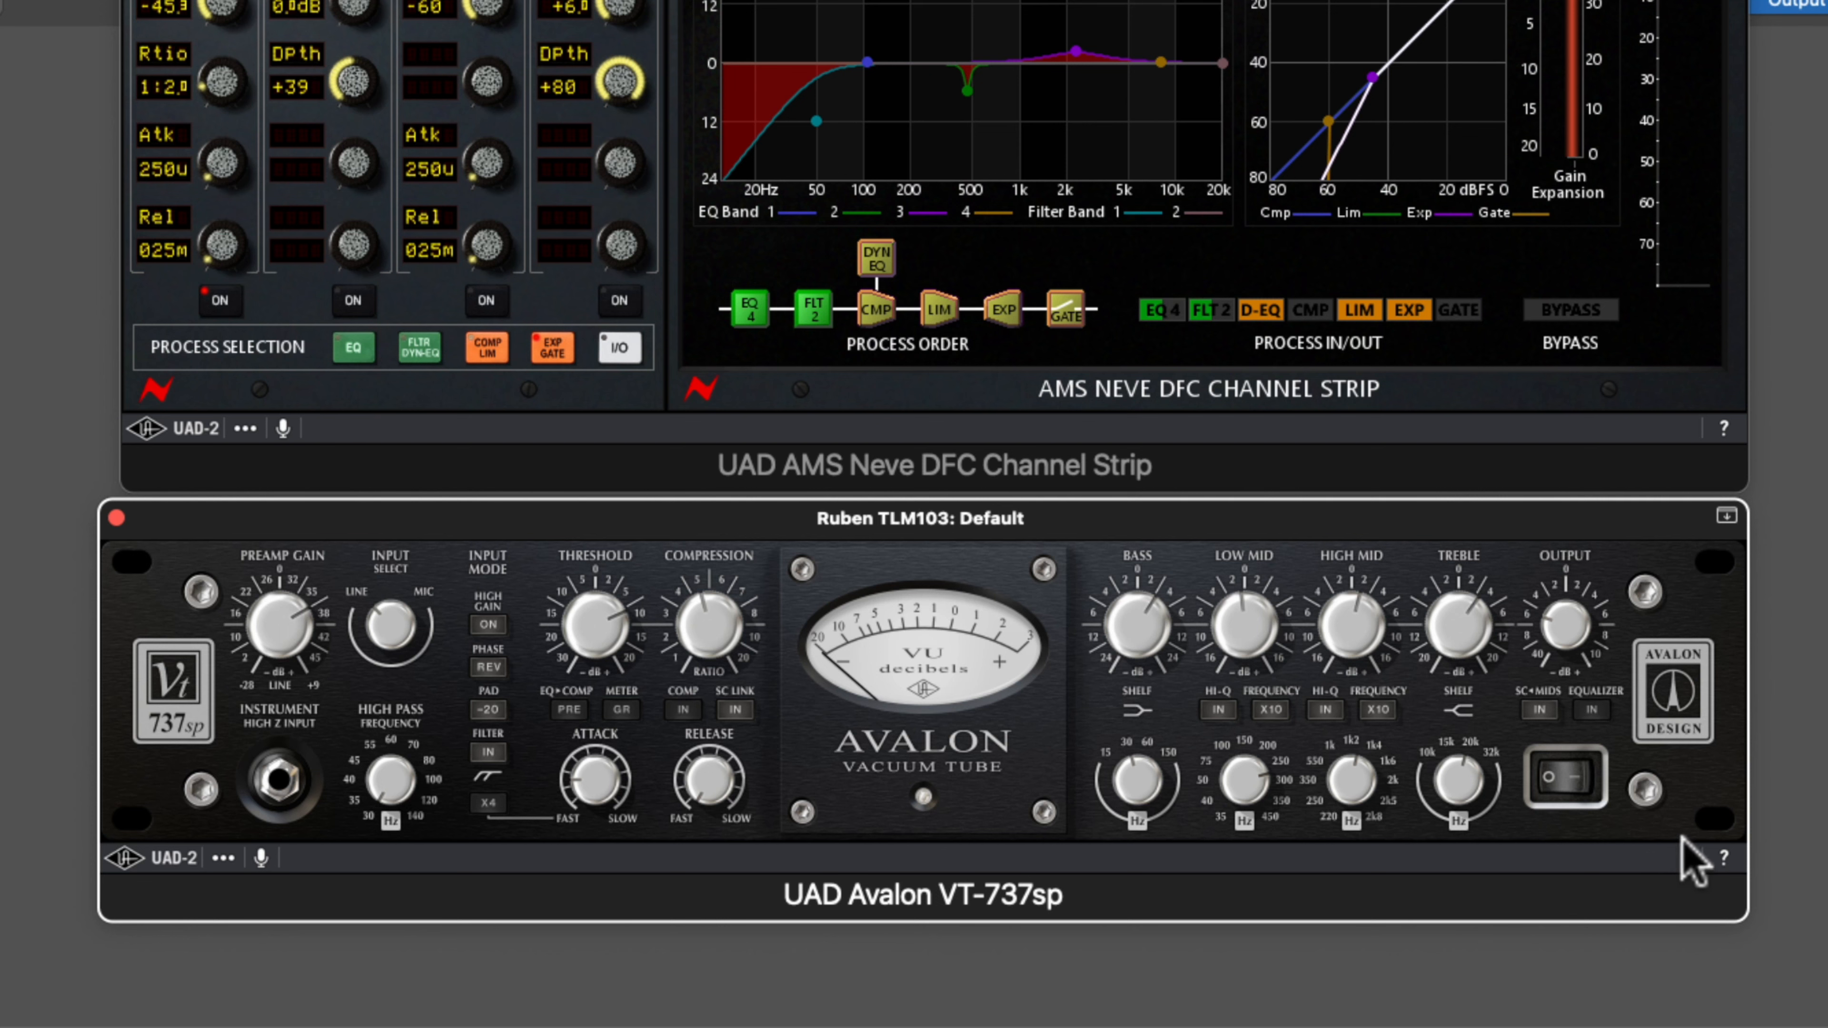
click(1675, 695)
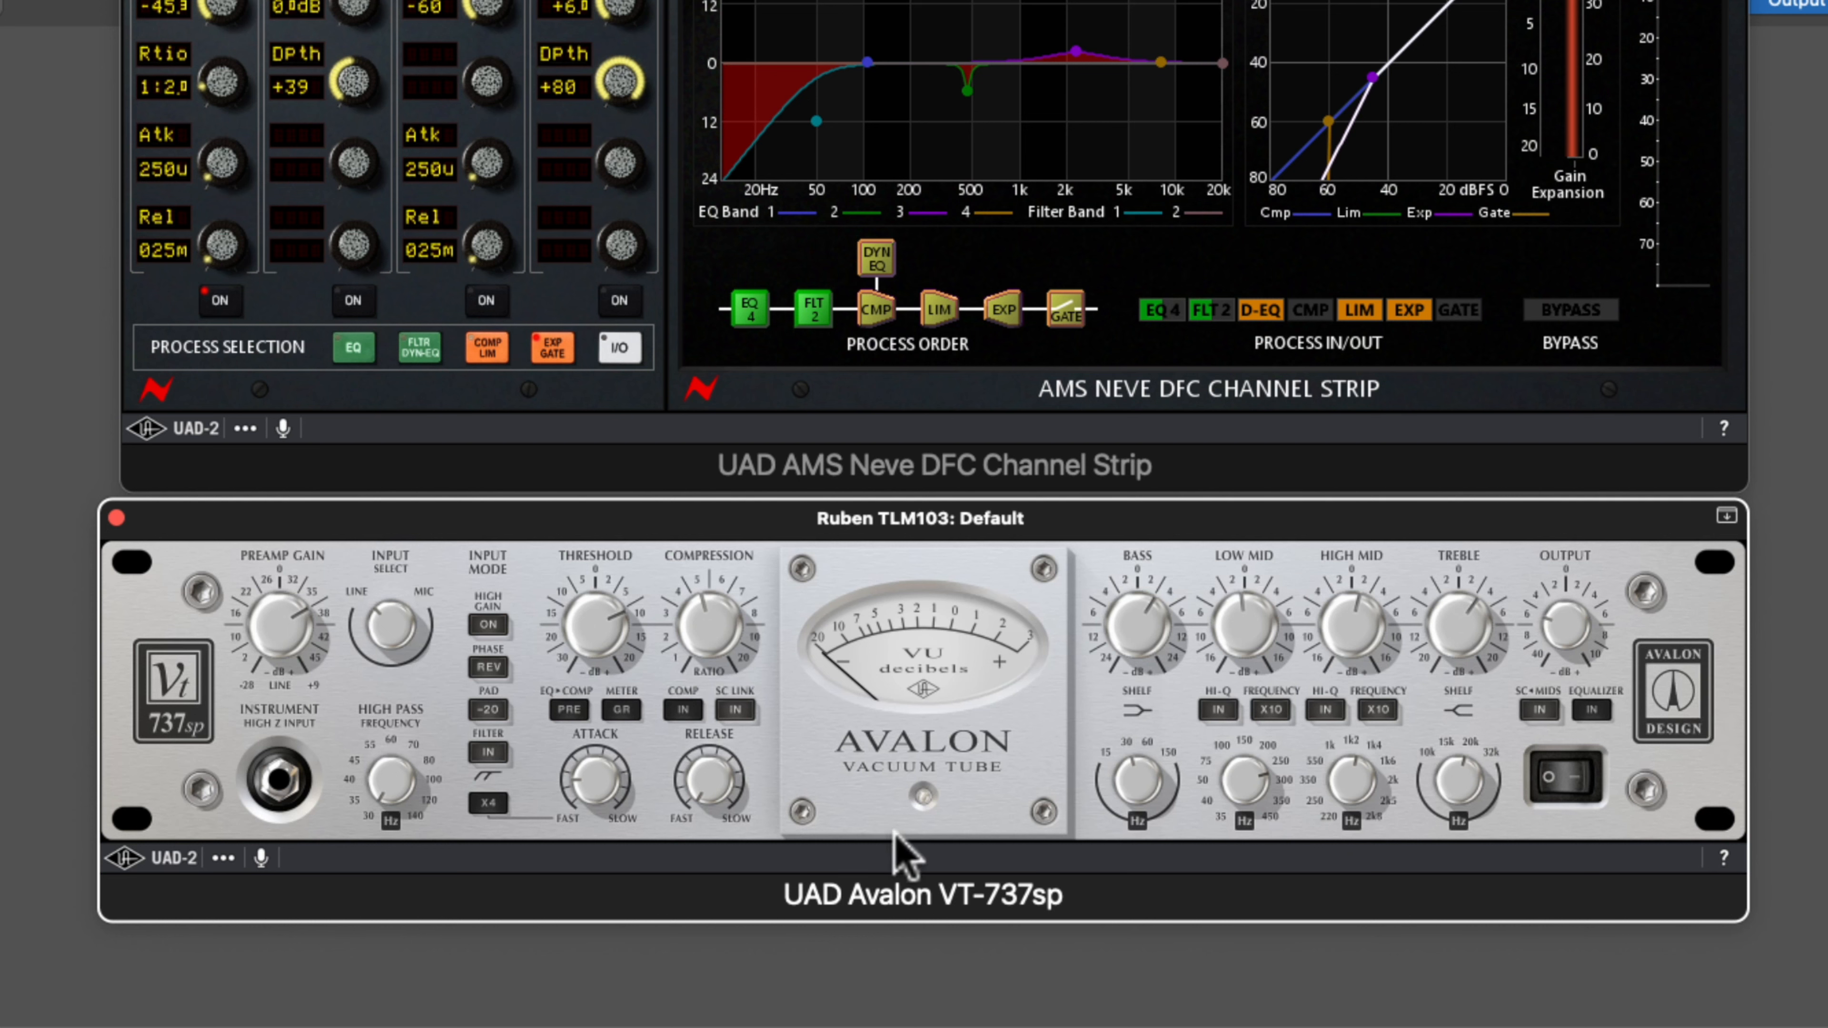
click(923, 798)
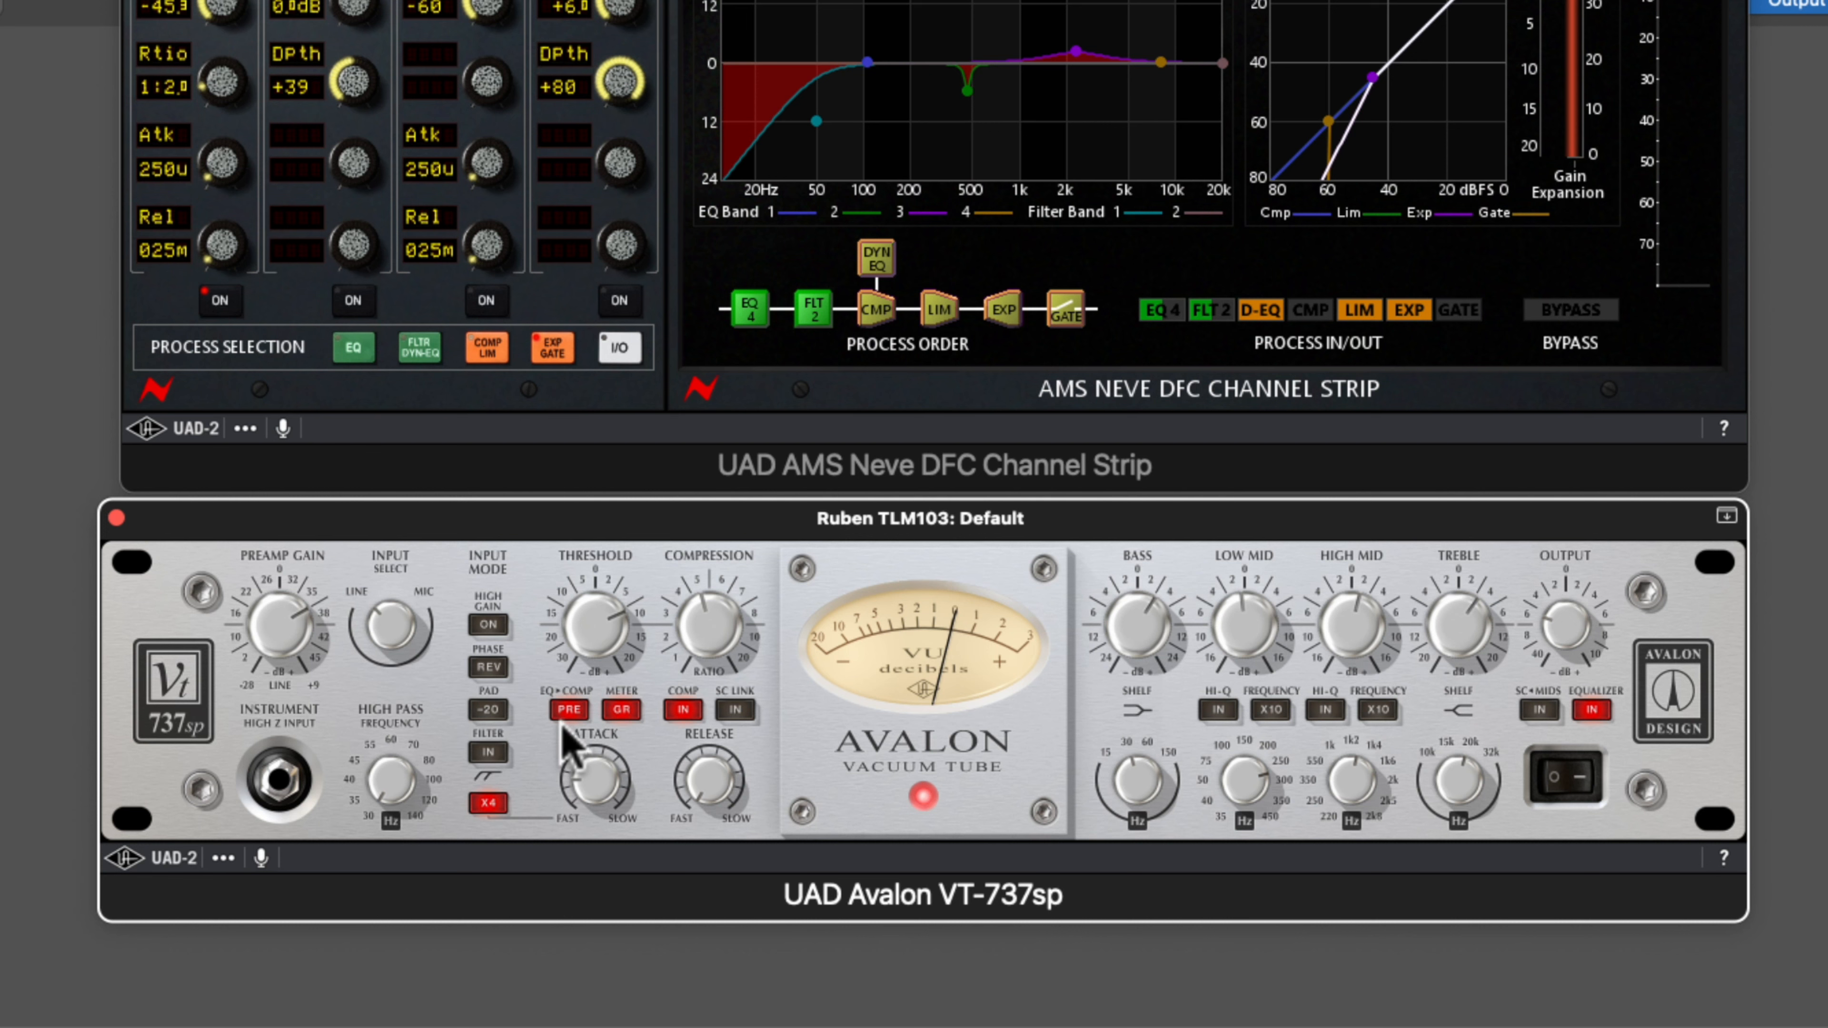
click(925, 796)
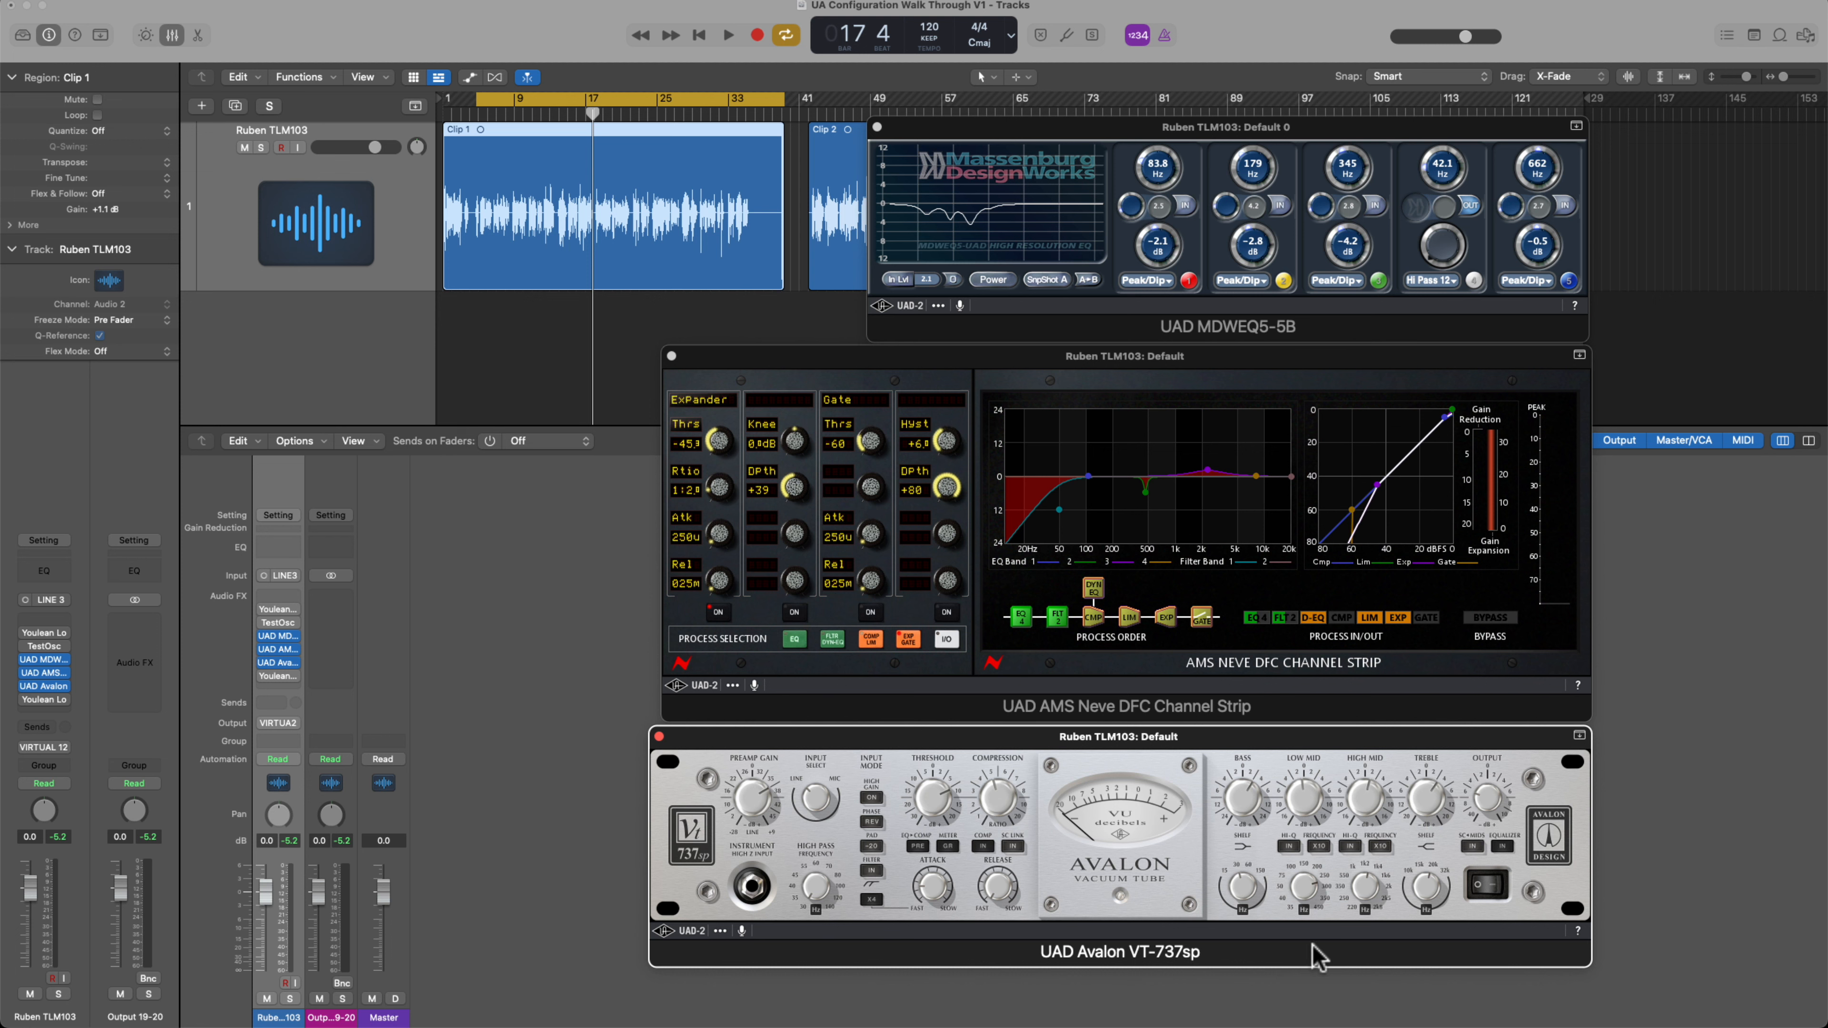
Compare the voice clip with the Avalon VT-737sp on and off during playback, leaving the unit off
key(space)
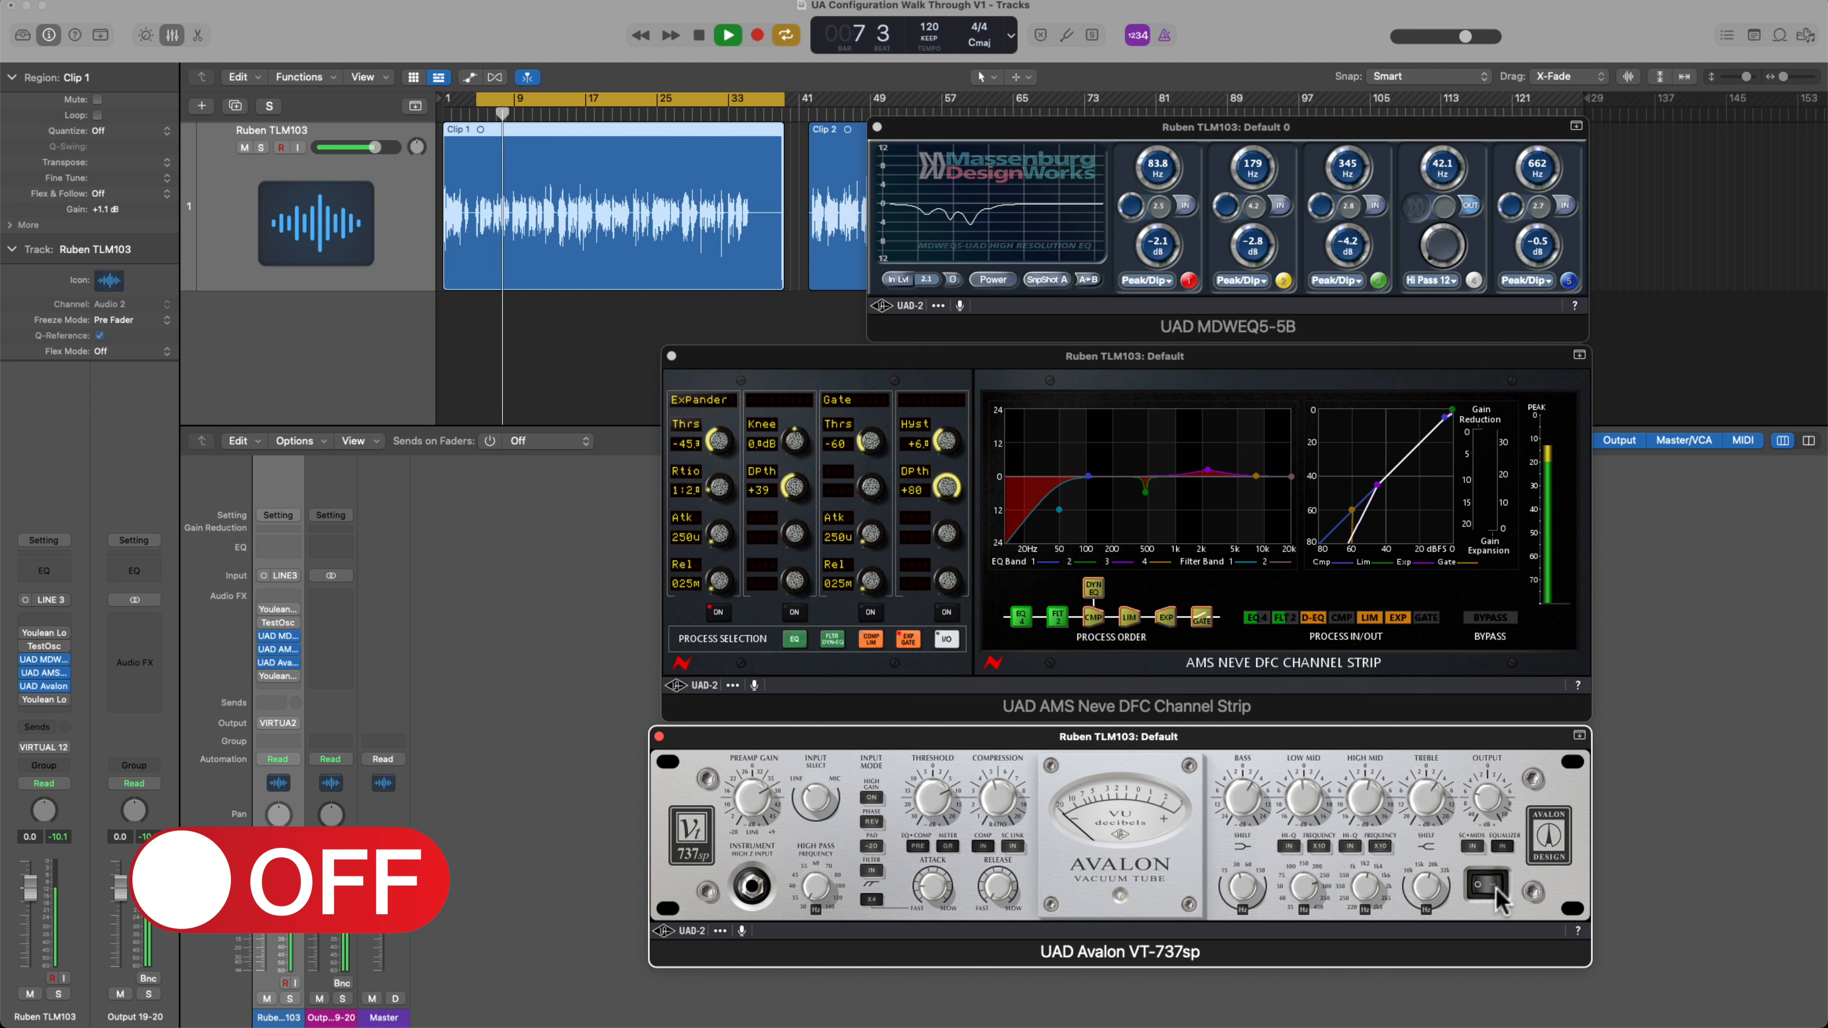
click(1120, 896)
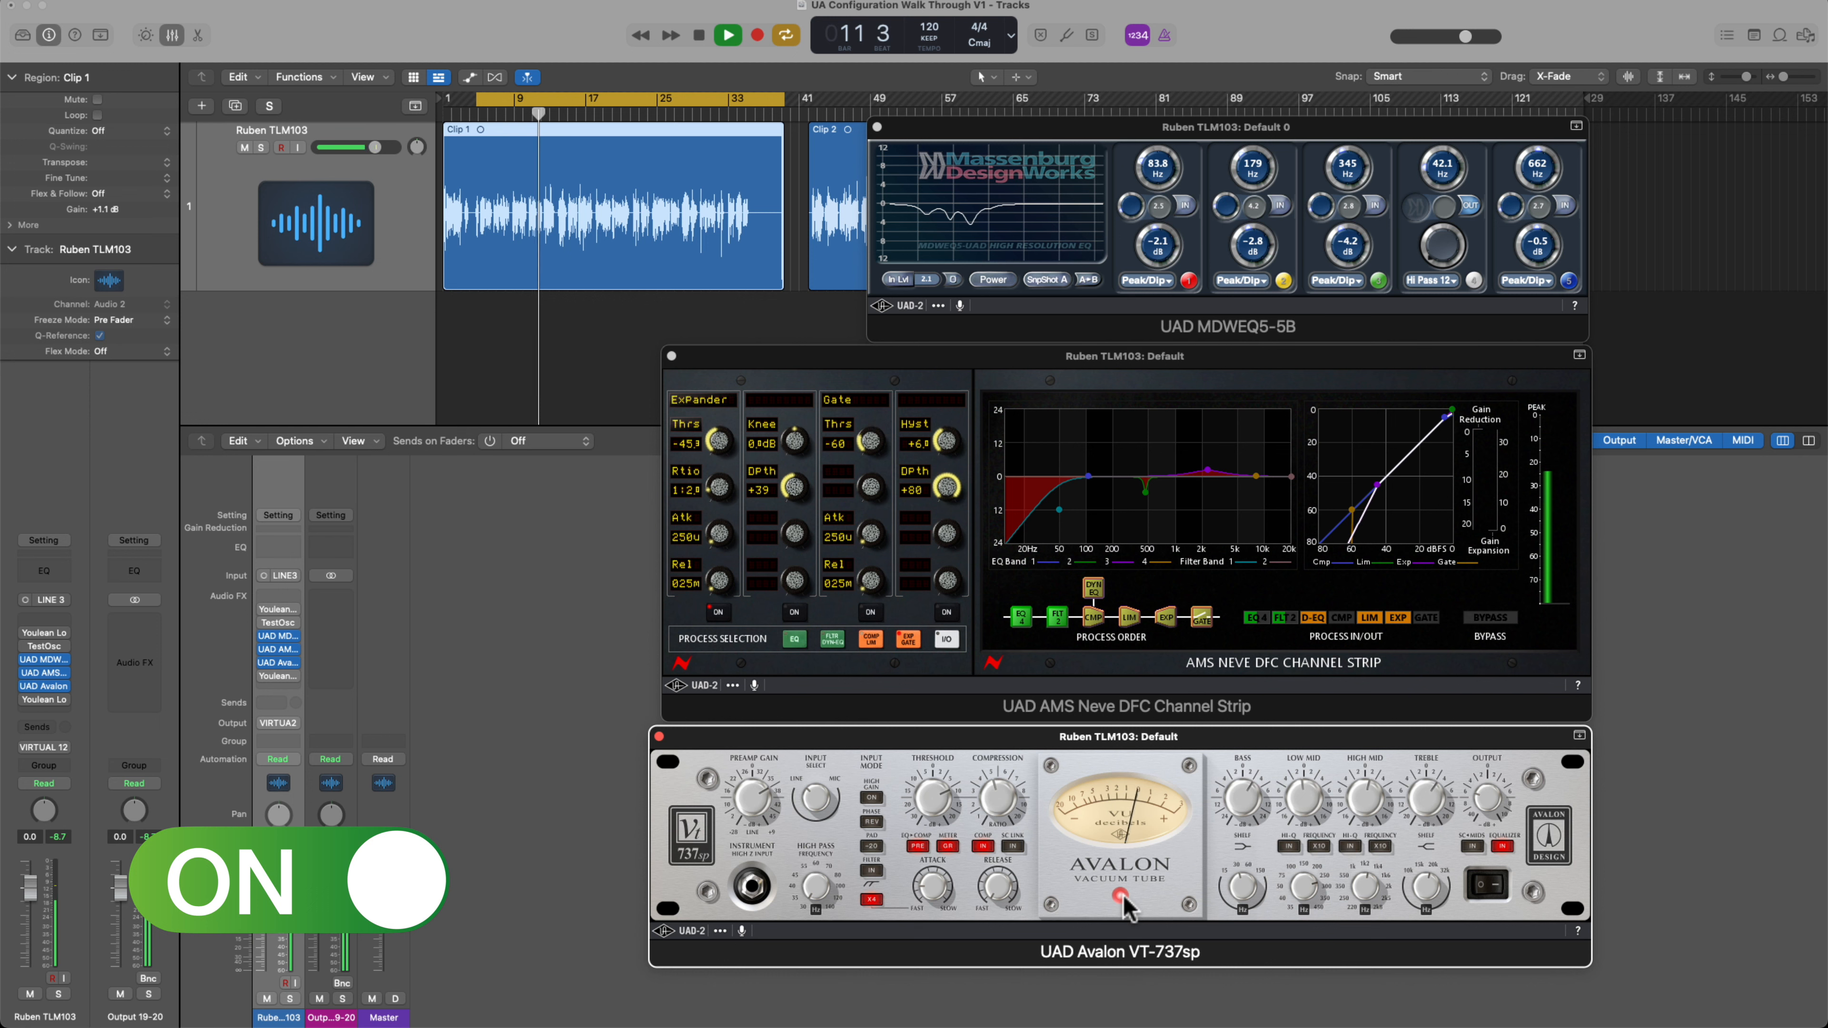
click(1481, 888)
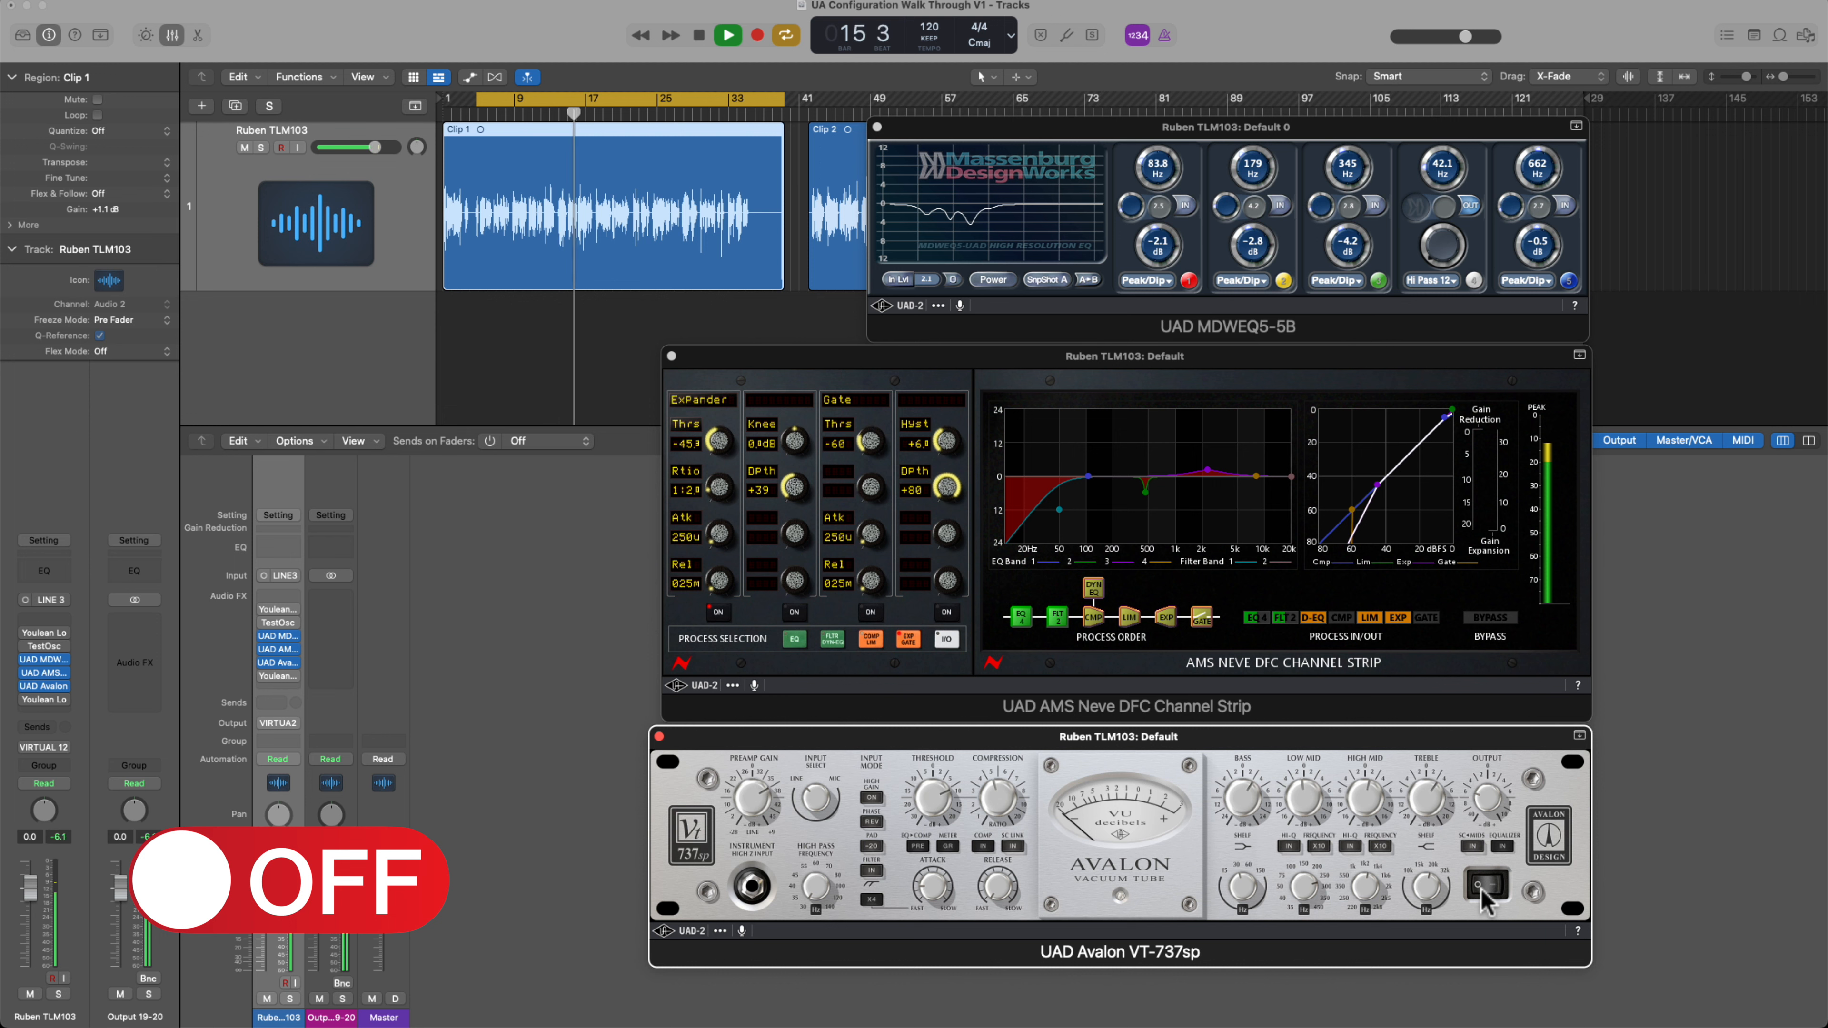
click(1500, 889)
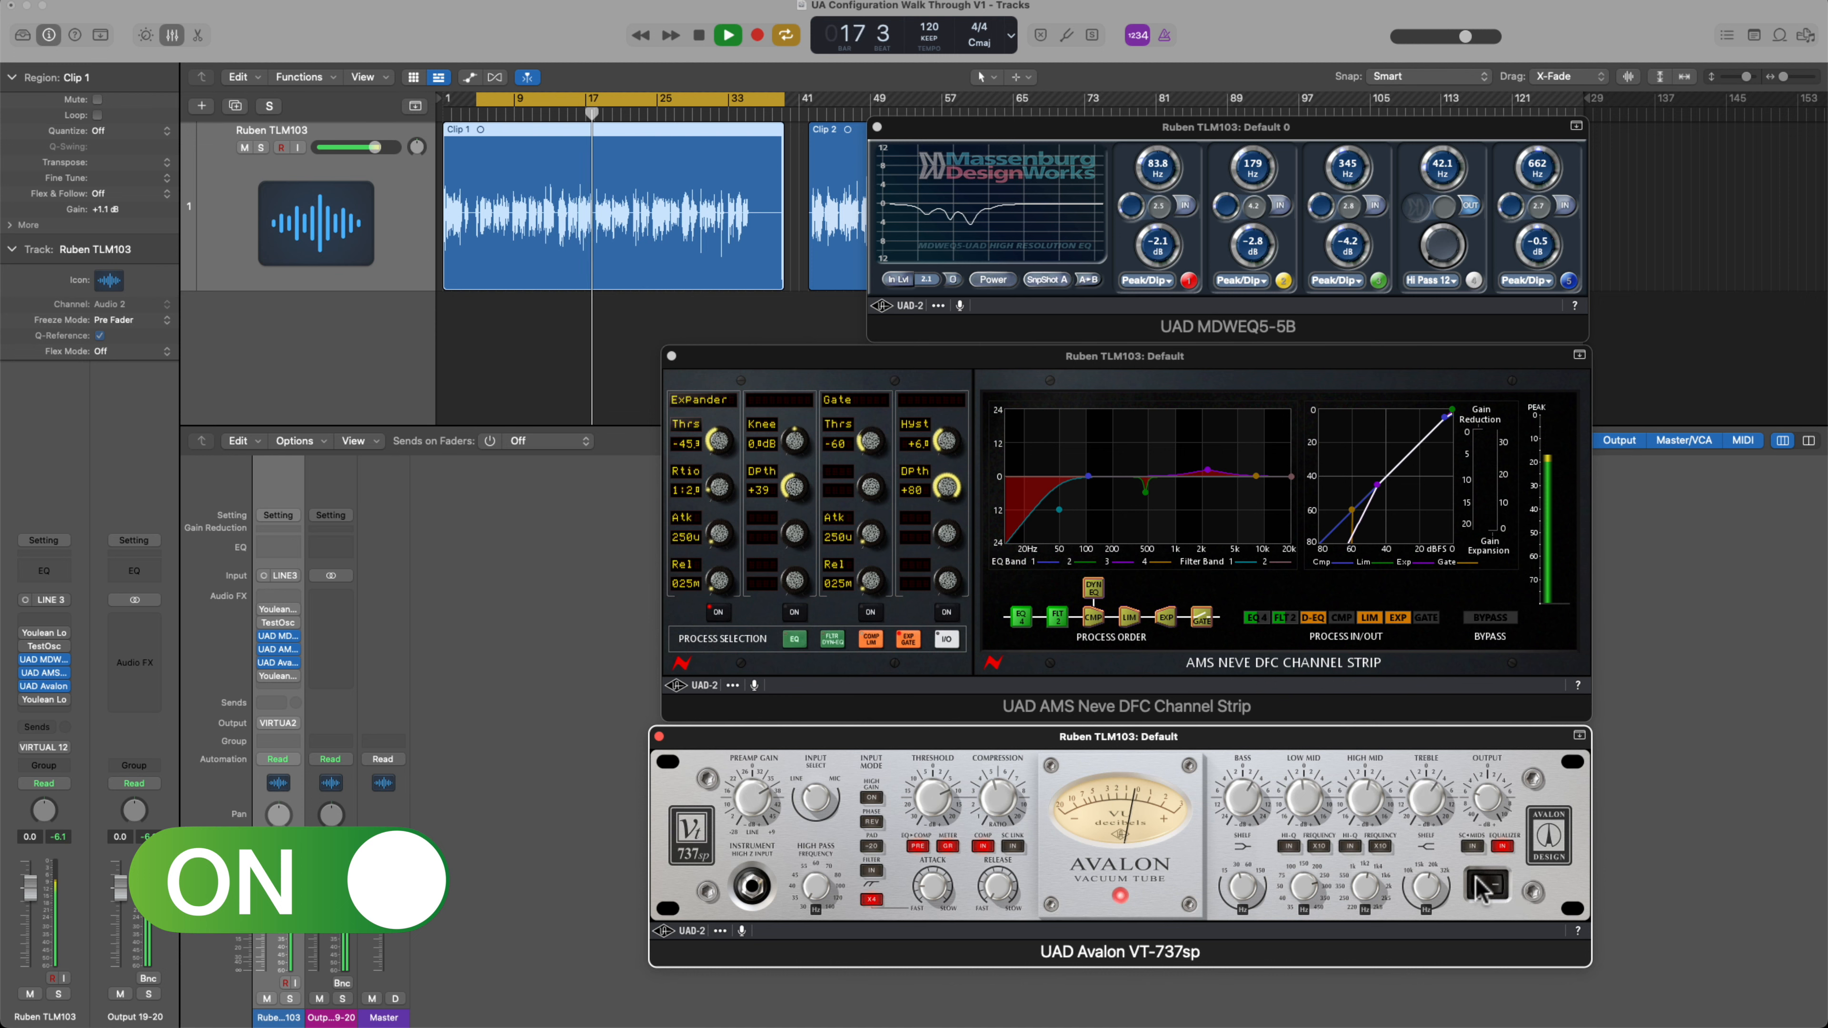
click(1487, 883)
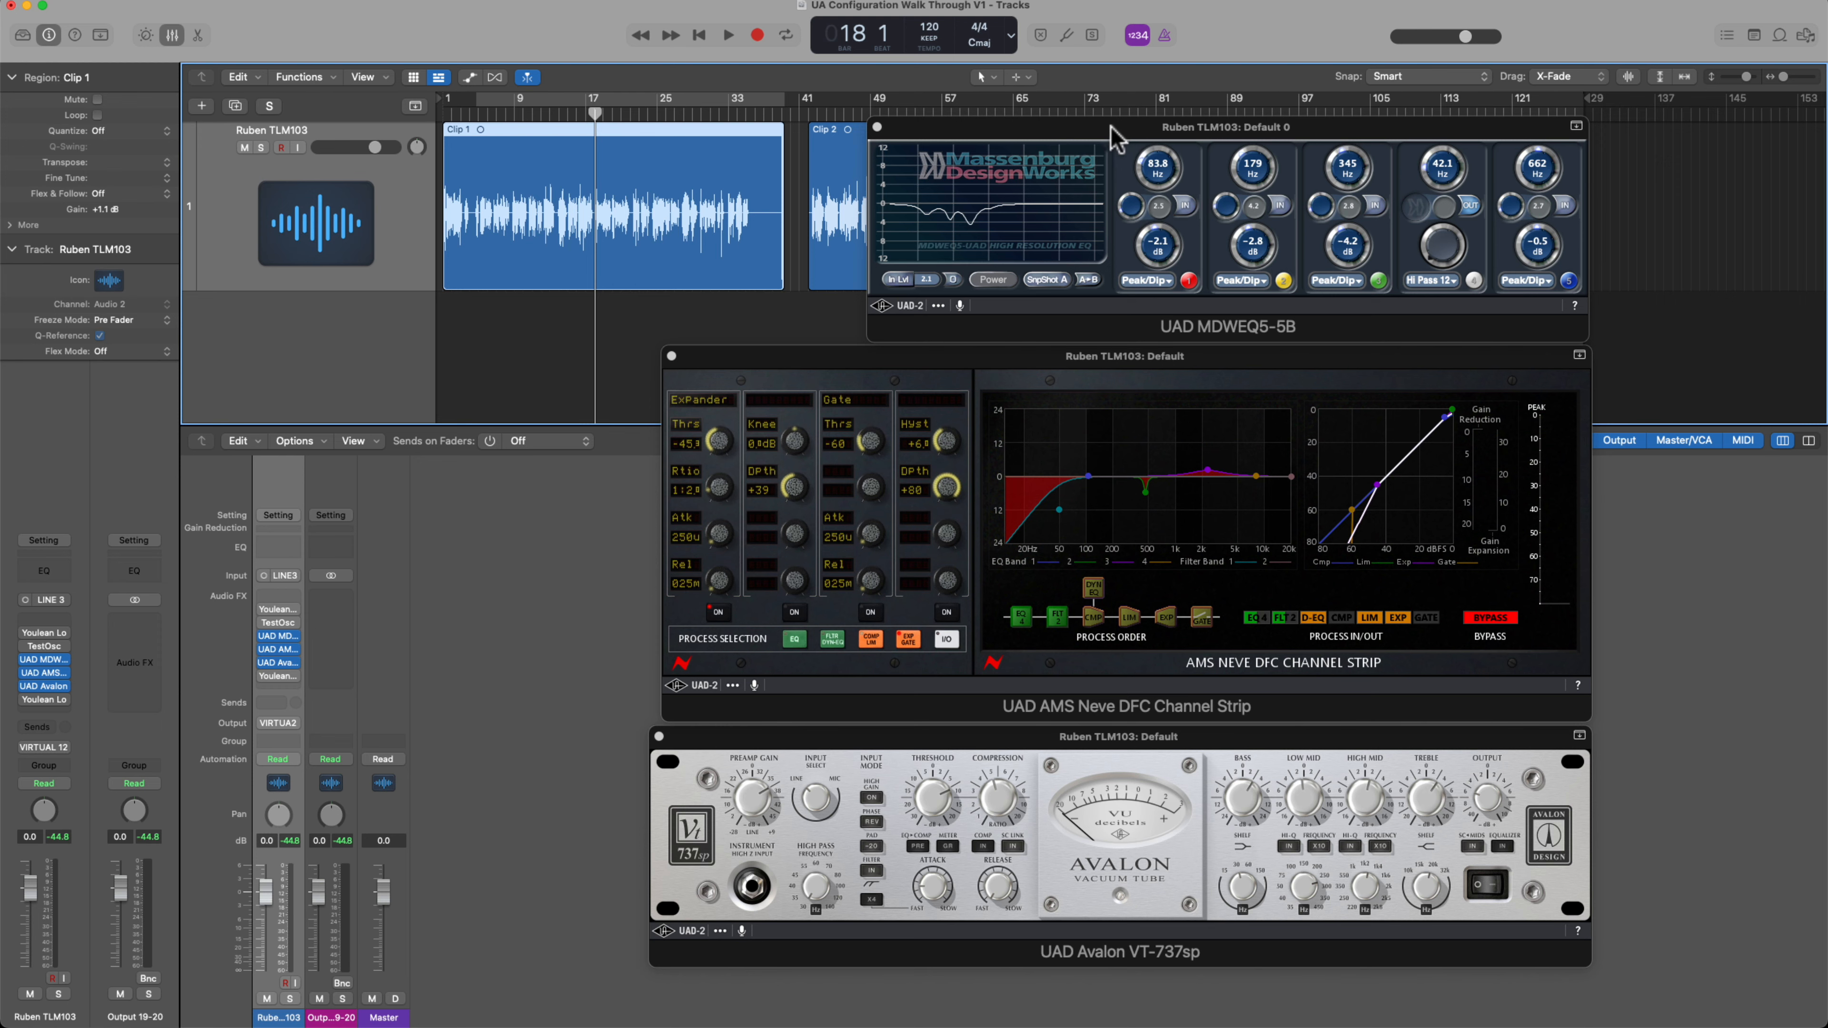
Re-enable the MDWEQ5-5B, AMS Neve DFC Channel Strip and Avalon VT-737sp one after another during playback, and stop the transport
key(space)
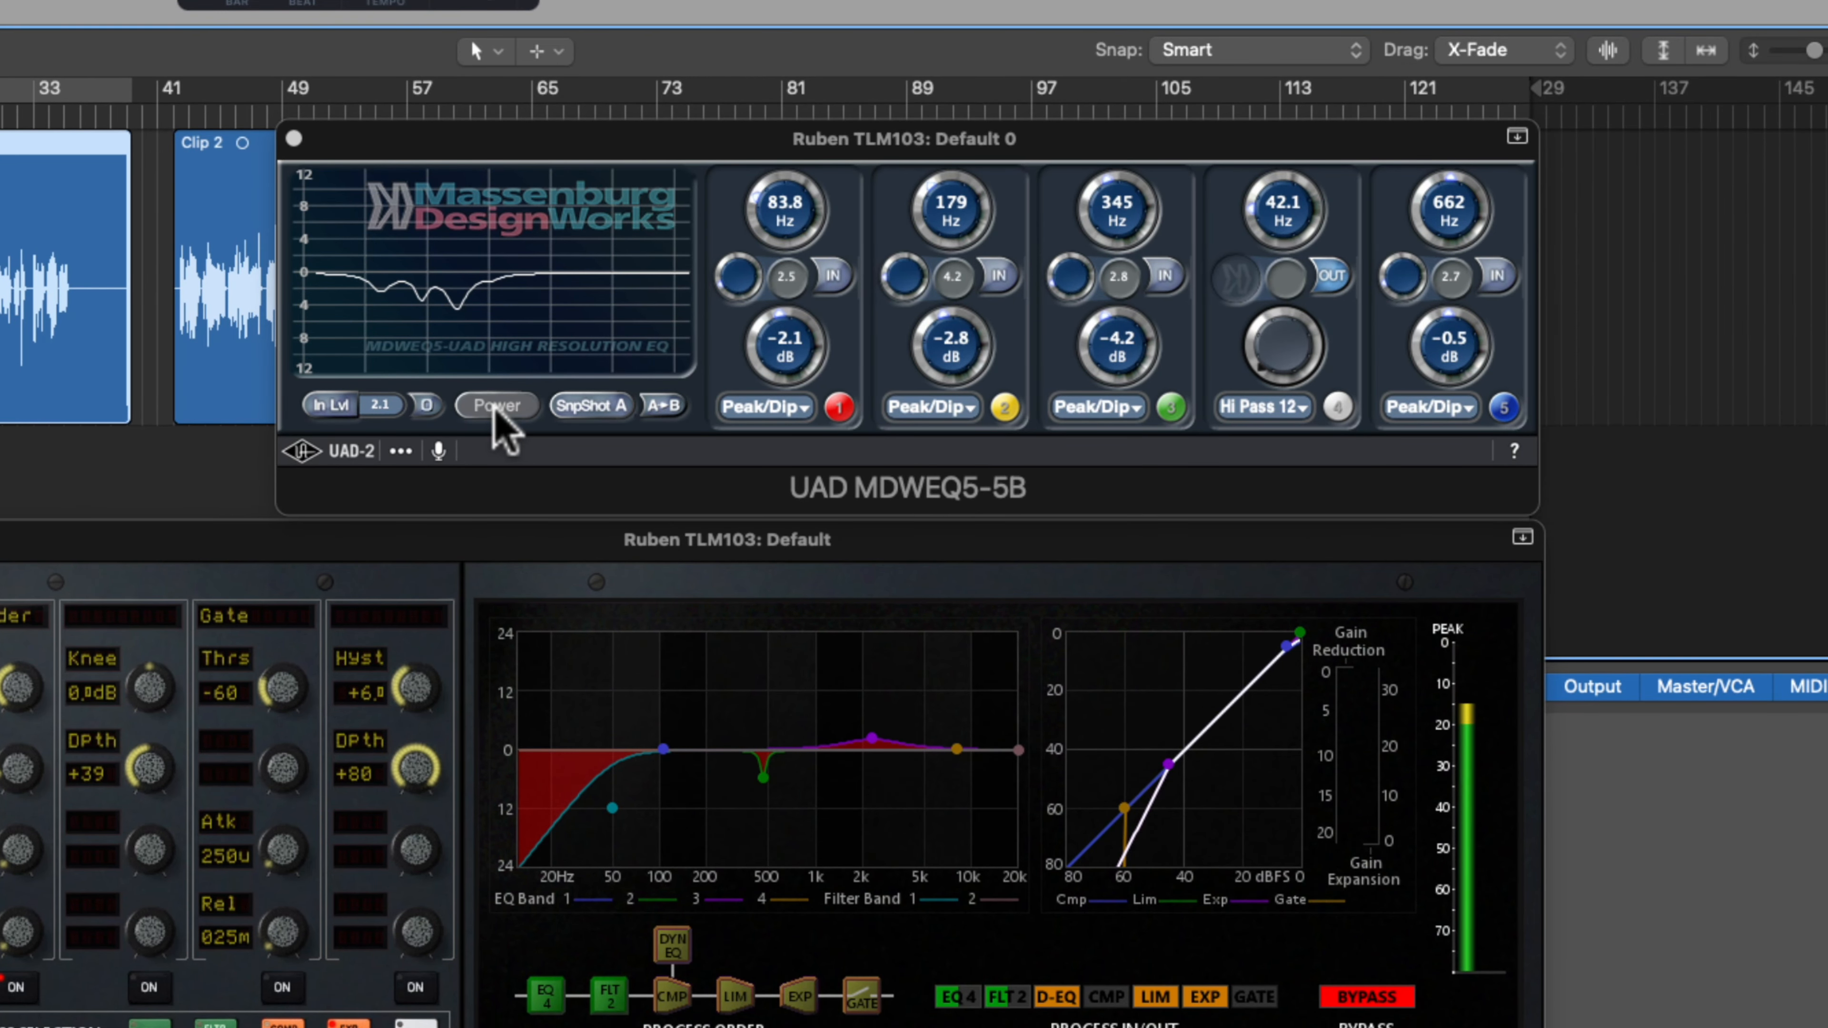
click(495, 413)
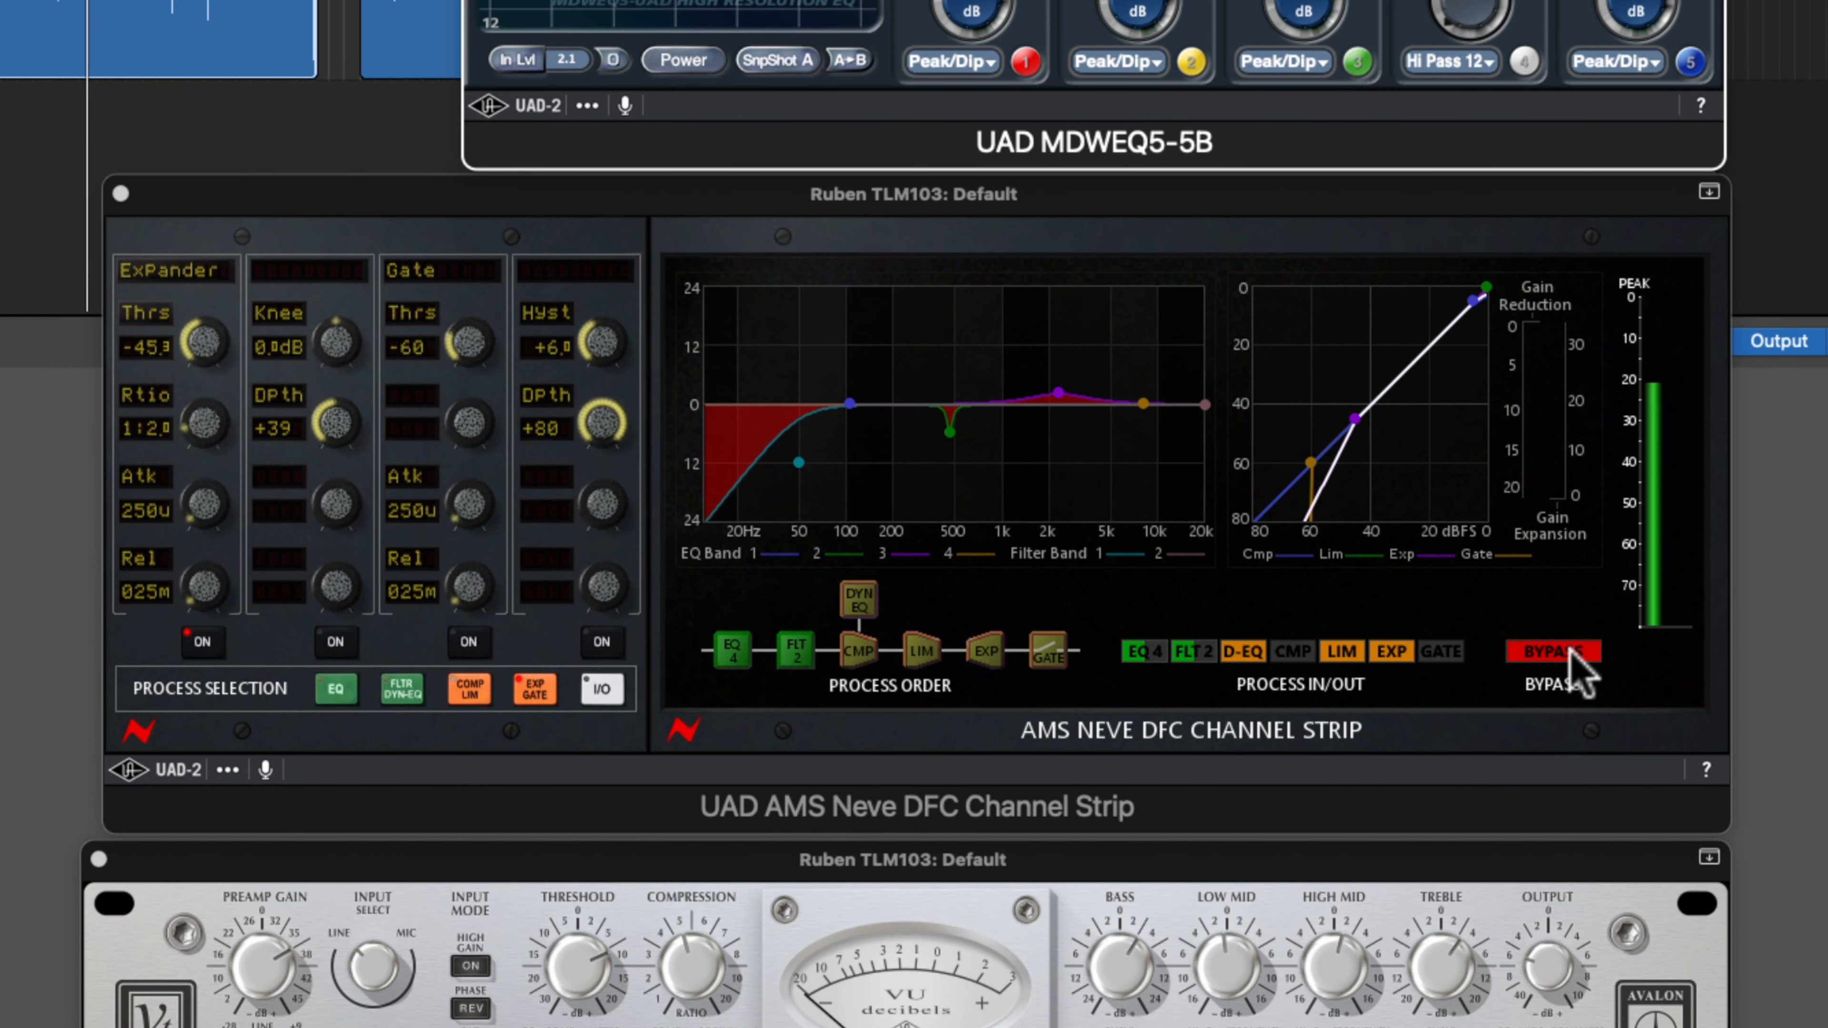
click(1575, 657)
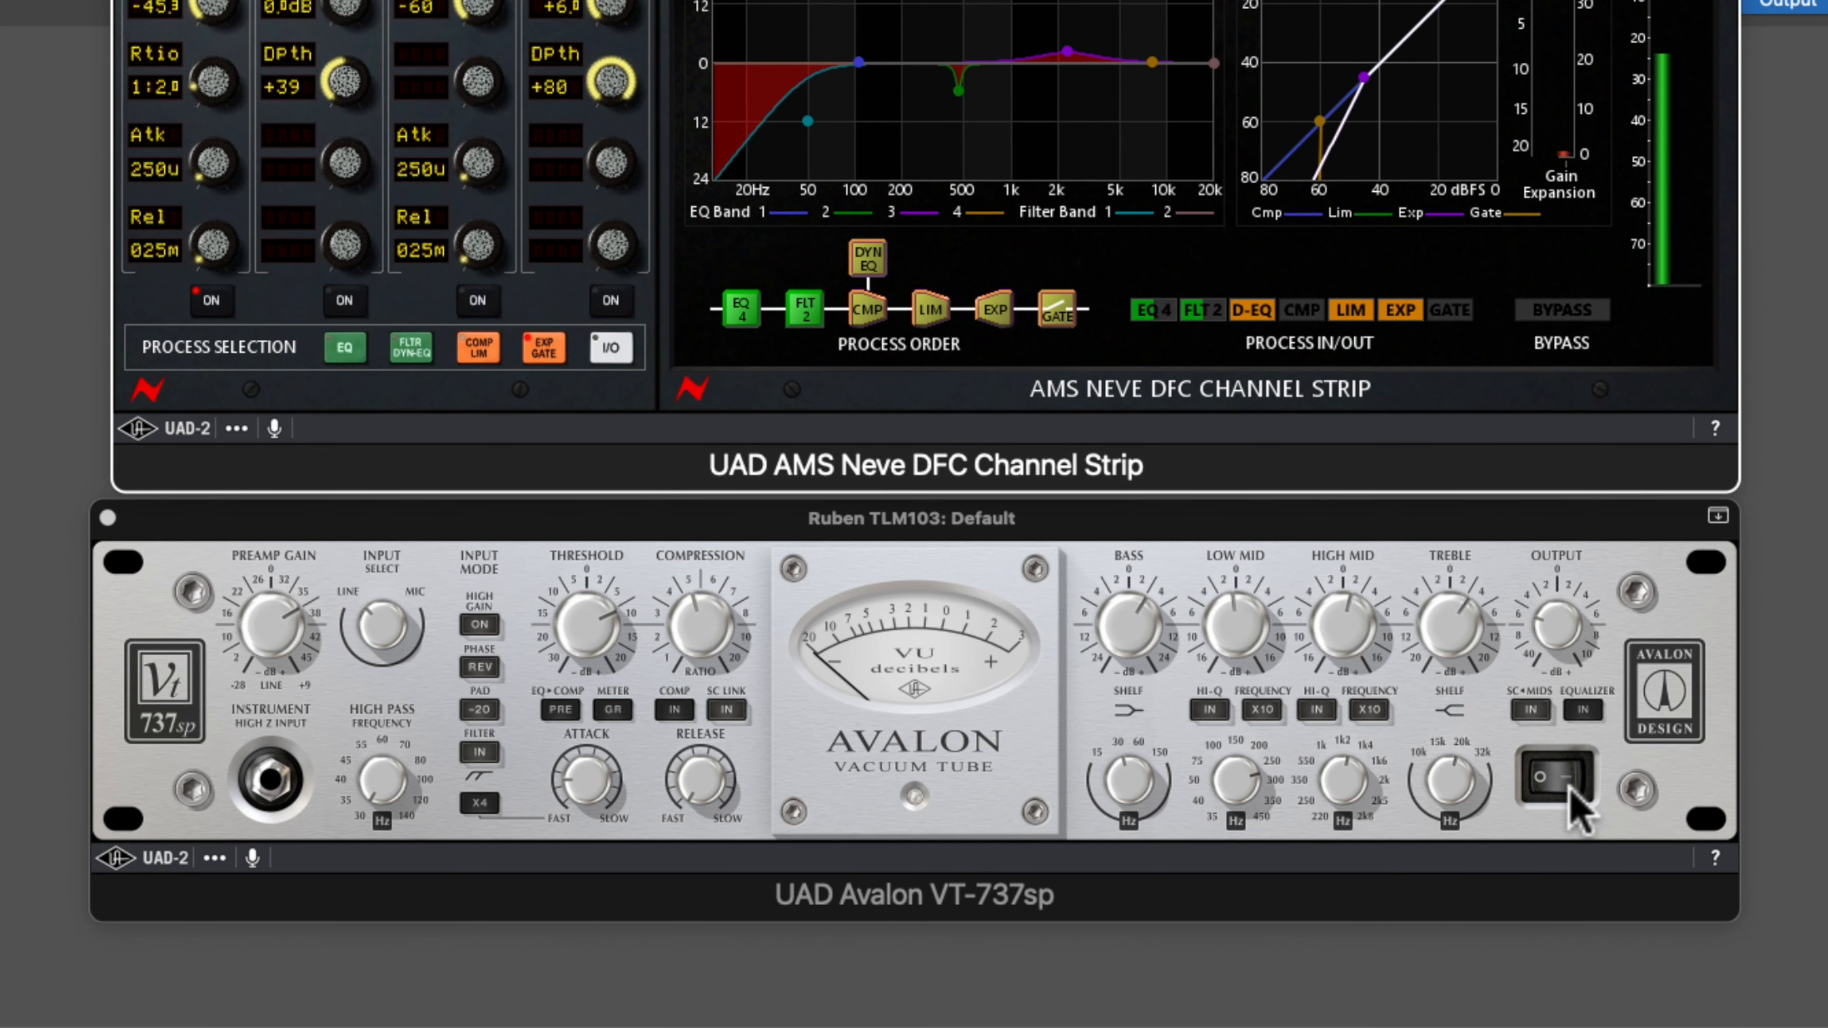
click(1571, 787)
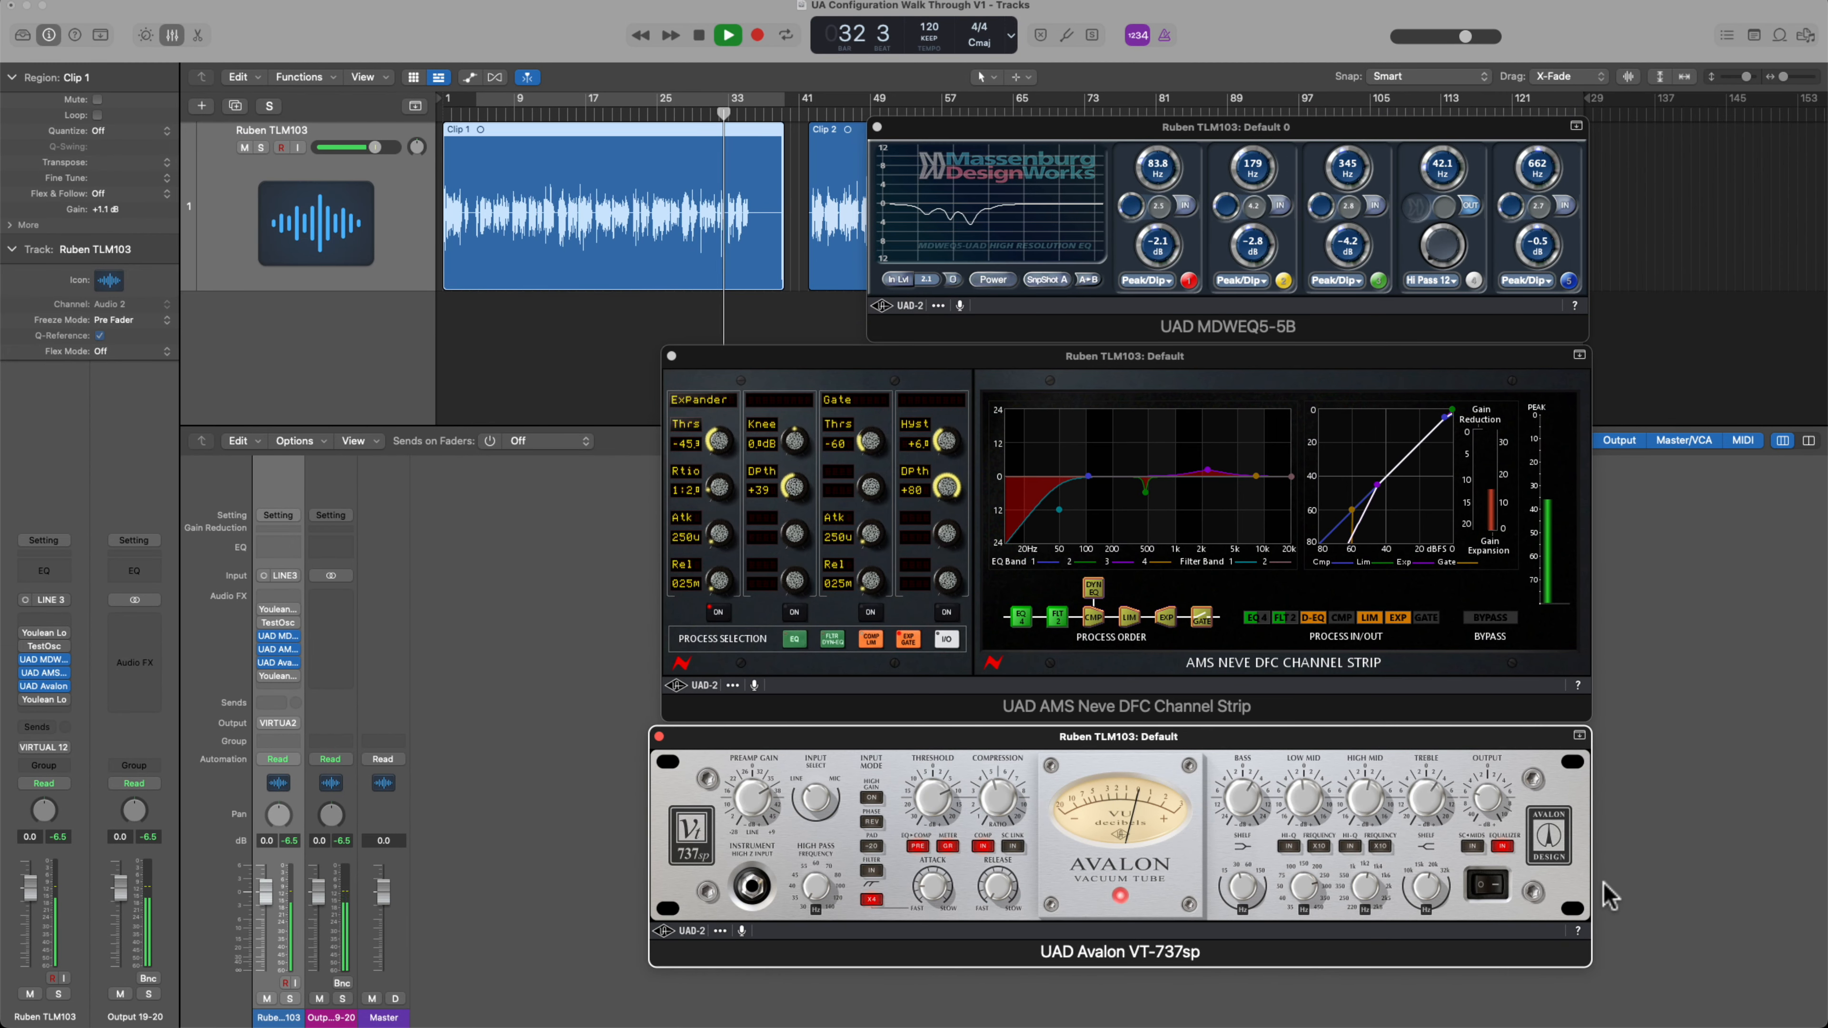
key(space)
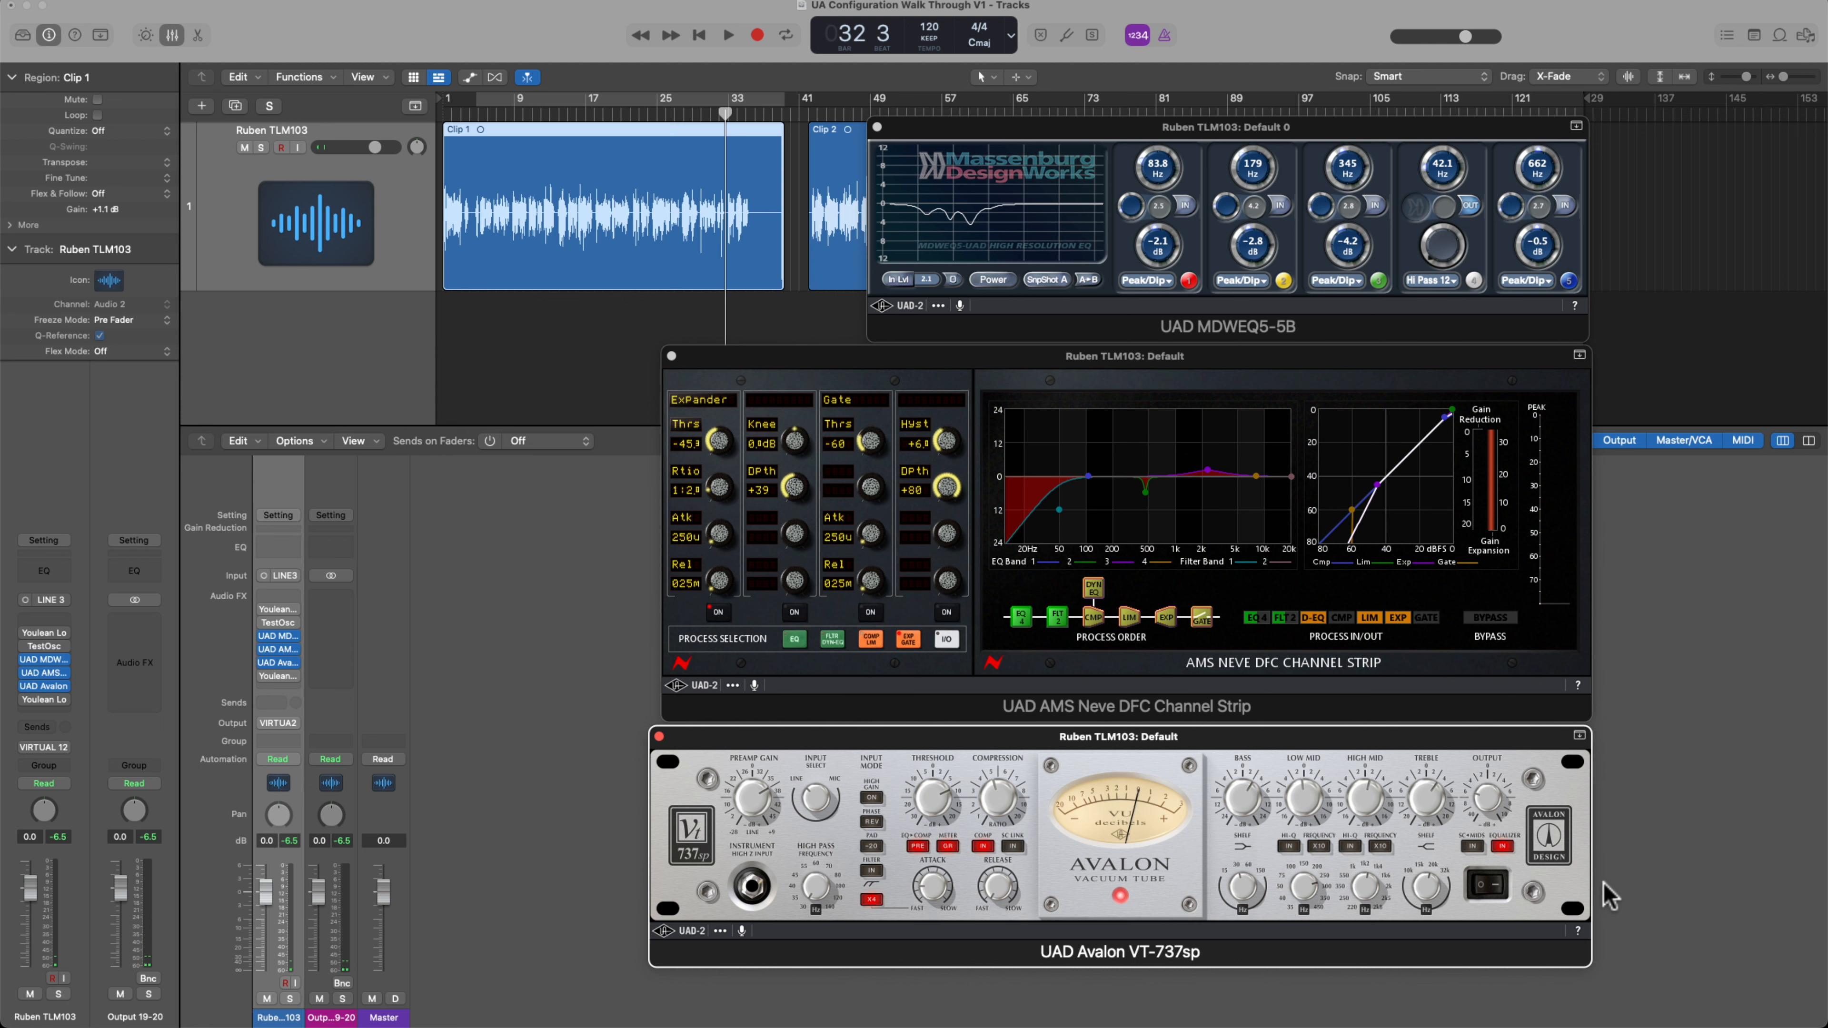